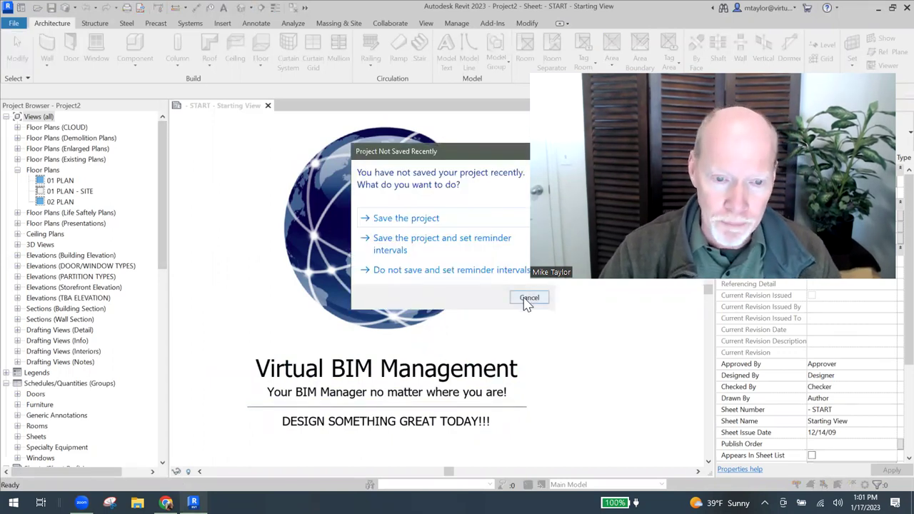
Dismiss the save reminder without saving and open the default {3D} view.
{"action": "left_click", "coordinate": [527, 298]}
{"action": "key", "text": "3"}
{"action": "key", "text": "d"}
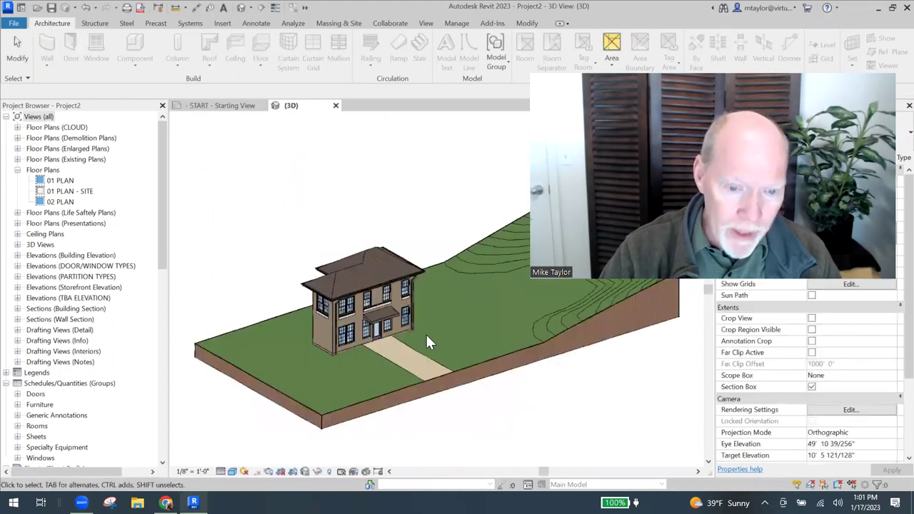
{"action": "scroll", "coordinate": [449, 291], "scroll_direction": "up", "scroll_amount": 3}
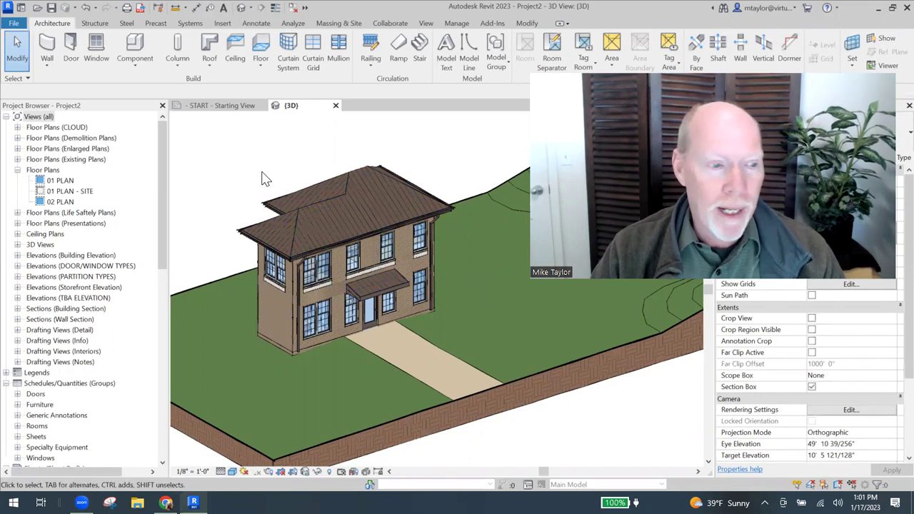
Open the 01 PLAN floor plan and centre it on the toilet and lobby.
{"action": "double_click", "coordinate": [63, 181]}
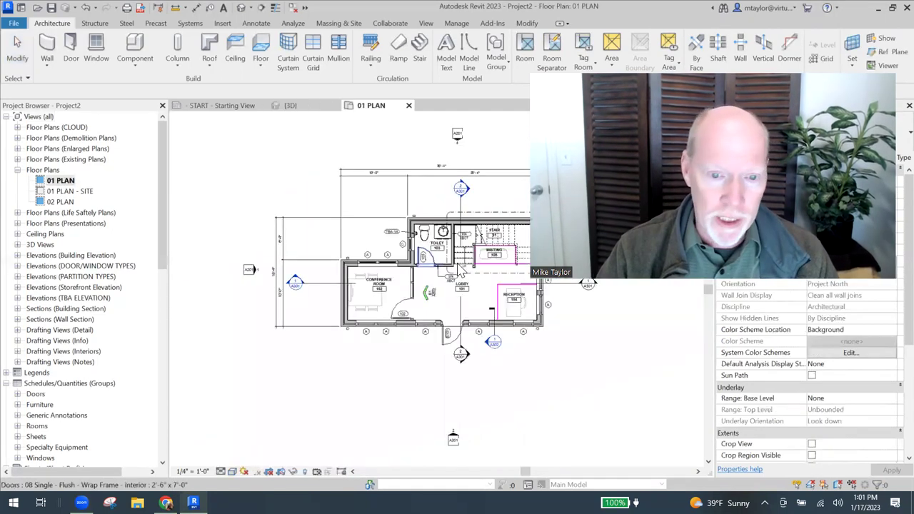
{"action": "middle_click_drag", "start_coordinate": [435, 372], "coordinate": [363, 375]}
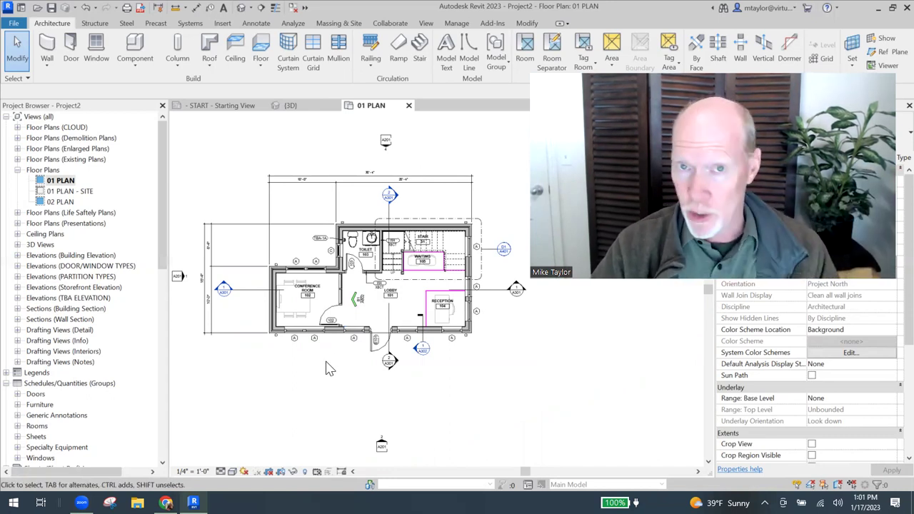
{"action": "scroll", "coordinate": [350, 343], "scroll_direction": "up", "scroll_amount": 5}
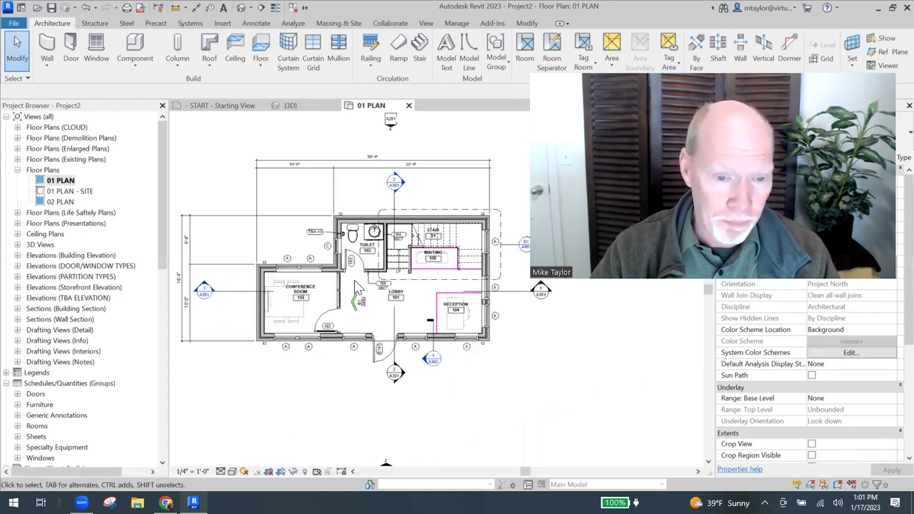
{"action": "middle_click_drag", "start_coordinate": [341, 336], "coordinate": [323, 357]}
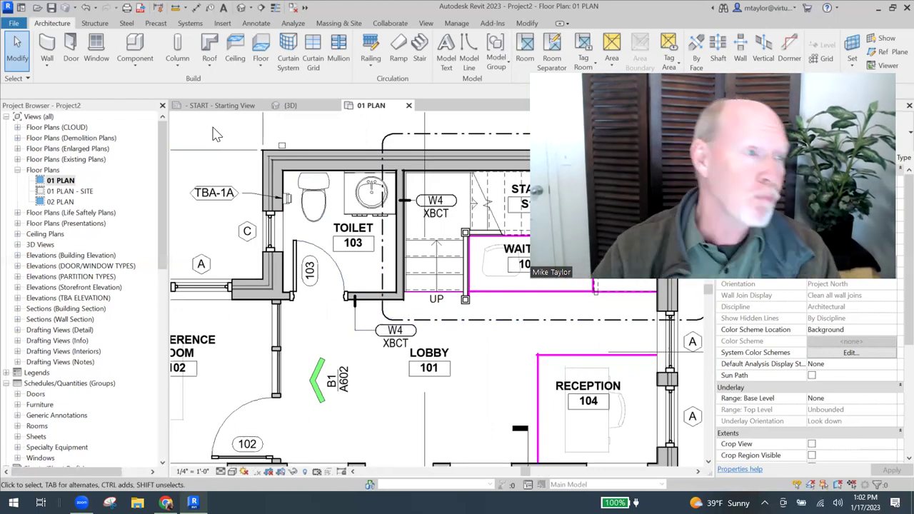
Create a new family from the English-Imperial Generic Model face based.rft template.
{"action": "left_click", "coordinate": [14, 23]}
{"action": "mouse_move", "coordinate": [39, 73]}
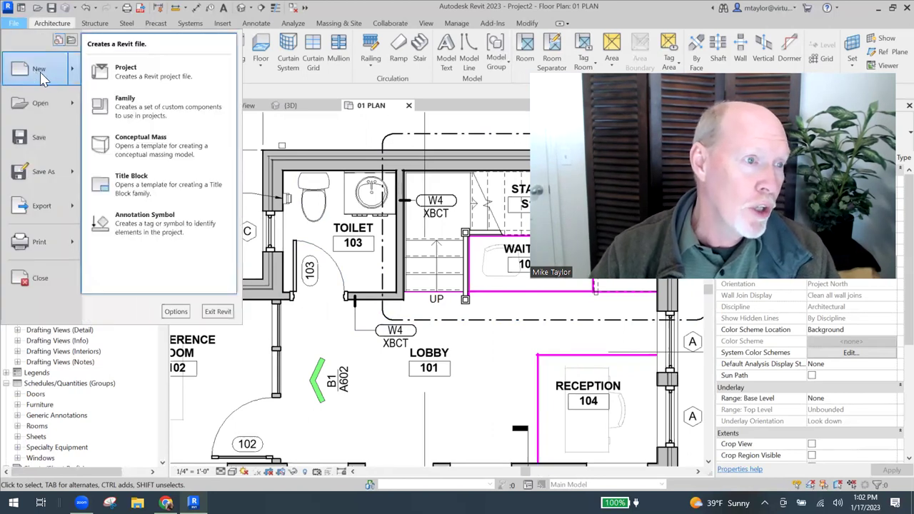
{"action": "left_click", "coordinate": [147, 108]}
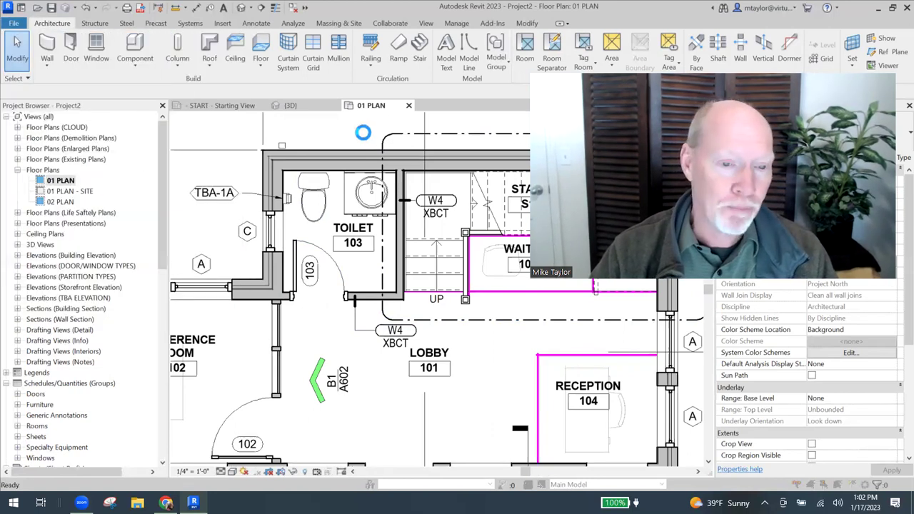
{"action": "double_click", "coordinate": [317, 157]}
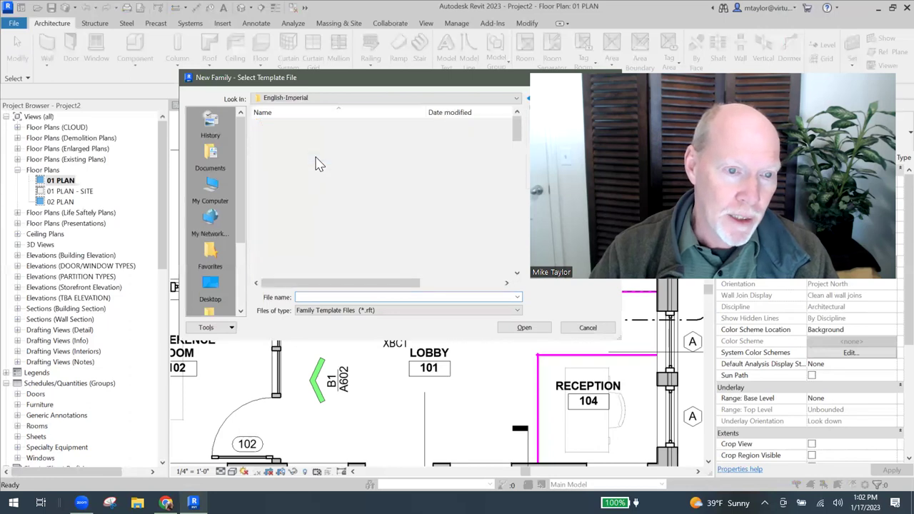
{"action": "scroll", "coordinate": [319, 202], "scroll_direction": "down", "scroll_amount": 3}
{"action": "scroll", "coordinate": [320, 200], "scroll_direction": "down", "scroll_amount": 10}
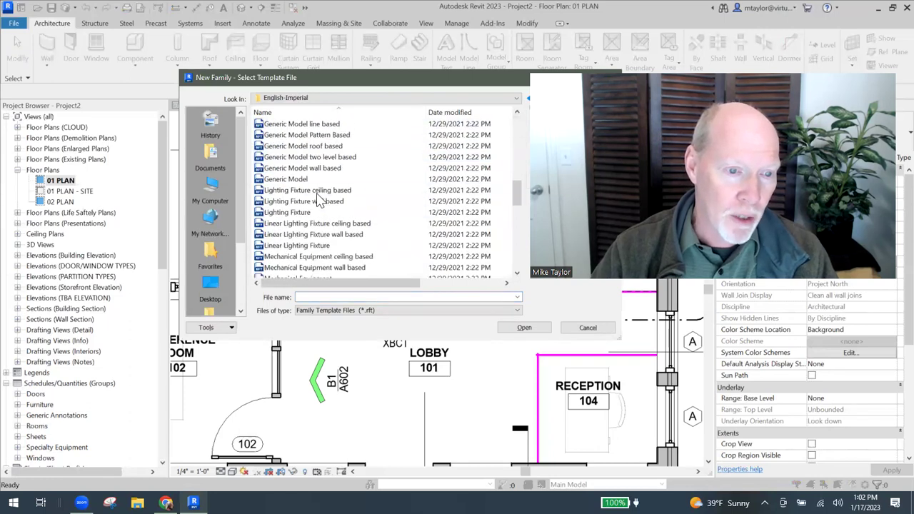
{"action": "scroll", "coordinate": [323, 161], "scroll_direction": "up", "scroll_amount": 2}
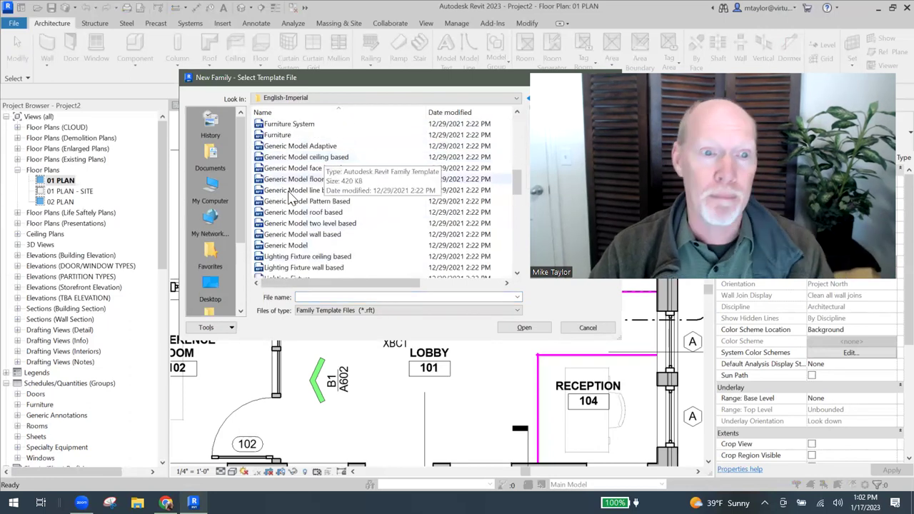
{"action": "left_click", "coordinate": [324, 169]}
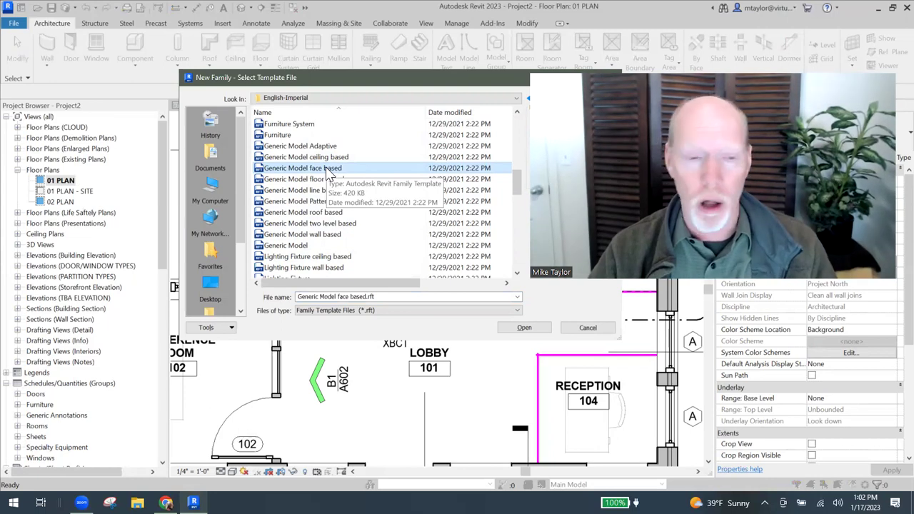
{"action": "left_click", "coordinate": [525, 327]}
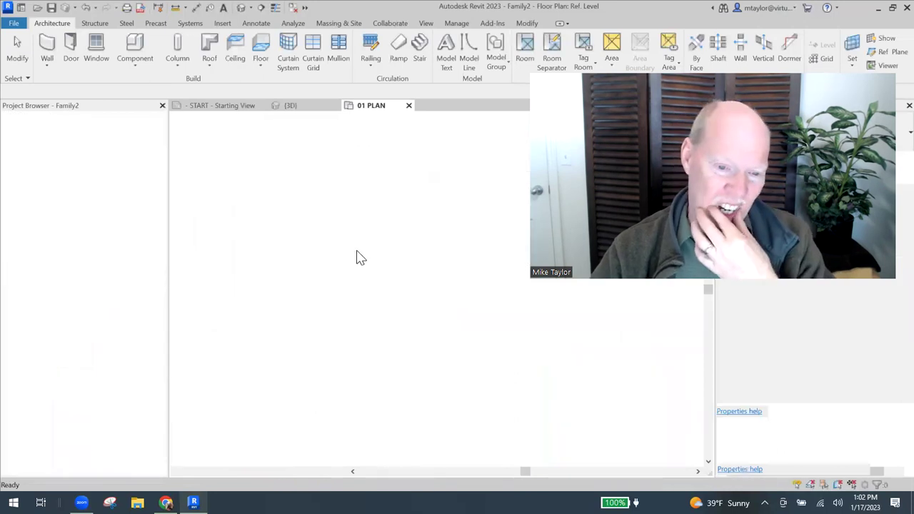
Sketch a closed 1'-0" square extrusion profile around the reference plane intersection.
{"action": "middle_click_drag", "start_coordinate": [411, 276], "coordinate": [325, 252]}
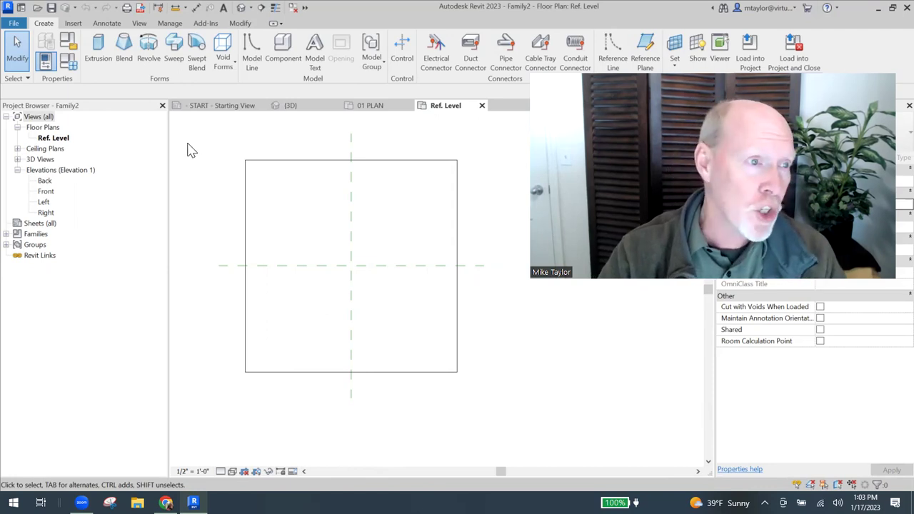
{"action": "left_click", "coordinate": [98, 48]}
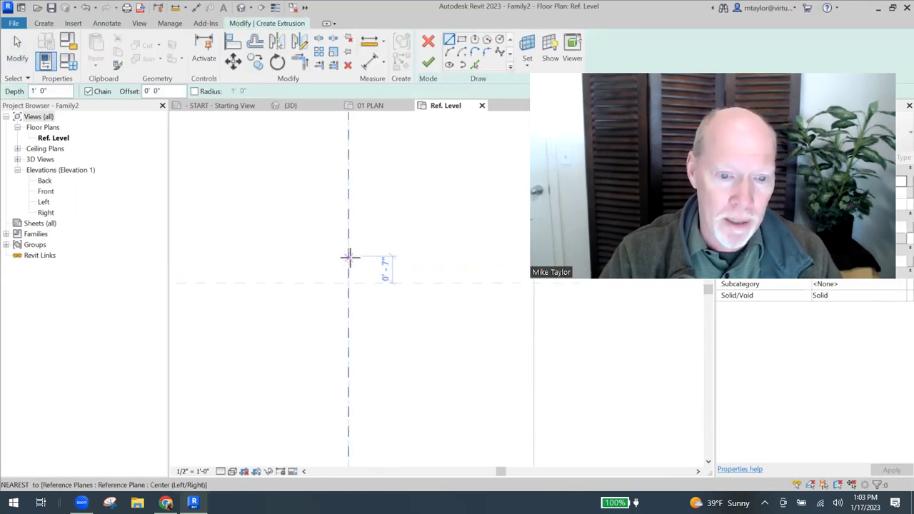
{"action": "left_click", "coordinate": [348, 259]}
{"action": "scroll", "coordinate": [367, 259], "scroll_direction": "up", "scroll_amount": 2}
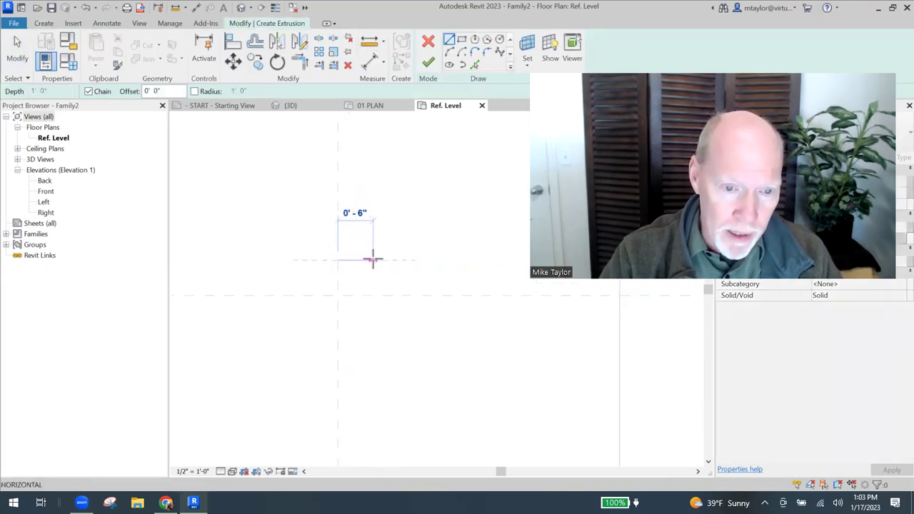
{"action": "left_click", "coordinate": [372, 261]}
{"action": "left_click", "coordinate": [372, 330]}
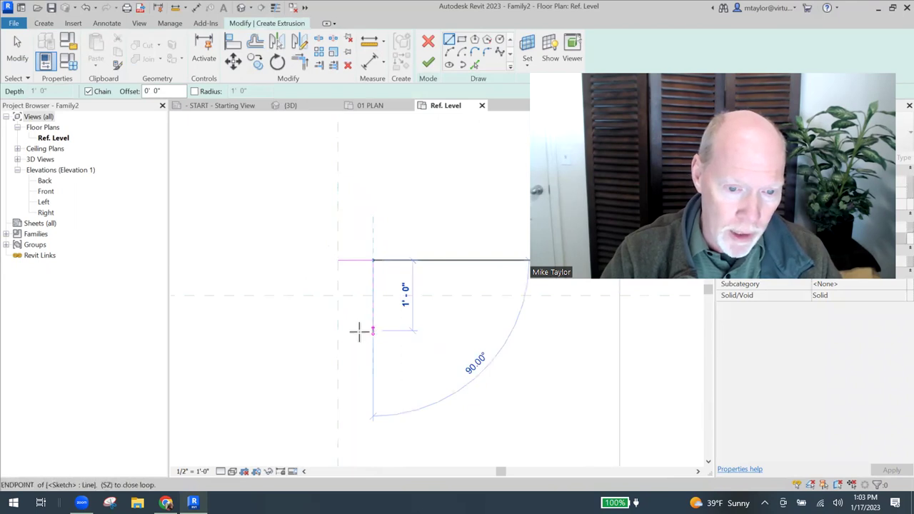
{"action": "left_click", "coordinate": [302, 330]}
{"action": "left_click", "coordinate": [303, 261]}
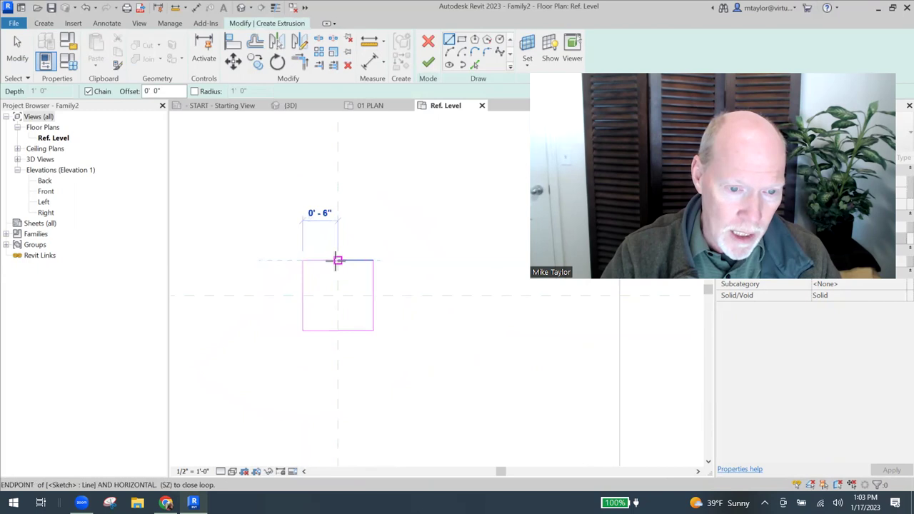
{"action": "left_click", "coordinate": [337, 259]}
{"action": "key", "text": "Escape"}
{"action": "key", "text": "Escape"}
{"action": "mouse_move", "coordinate": [412, 273]}
{"action": "middle_mouse_down"}
{"action": "mouse_move", "coordinate": [426, 234]}
{"action": "mouse_move", "coordinate": [414, 227]}
{"action": "middle_mouse_up"}
{"action": "scroll", "coordinate": [412, 227], "scroll_direction": "down", "scroll_amount": 2}
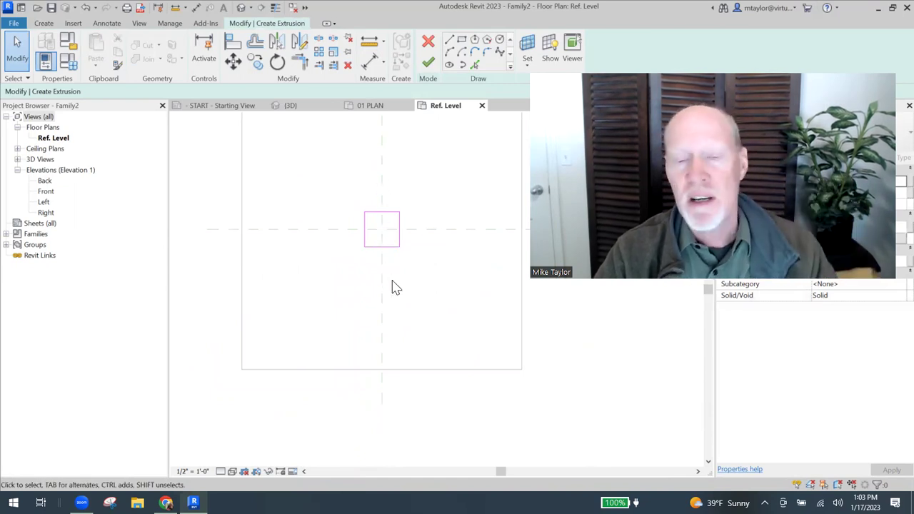
Set the extrusion's Extrusion End to 1" in the Properties palette.
{"action": "middle_click_drag", "start_coordinate": [428, 268], "coordinate": [365, 287]}
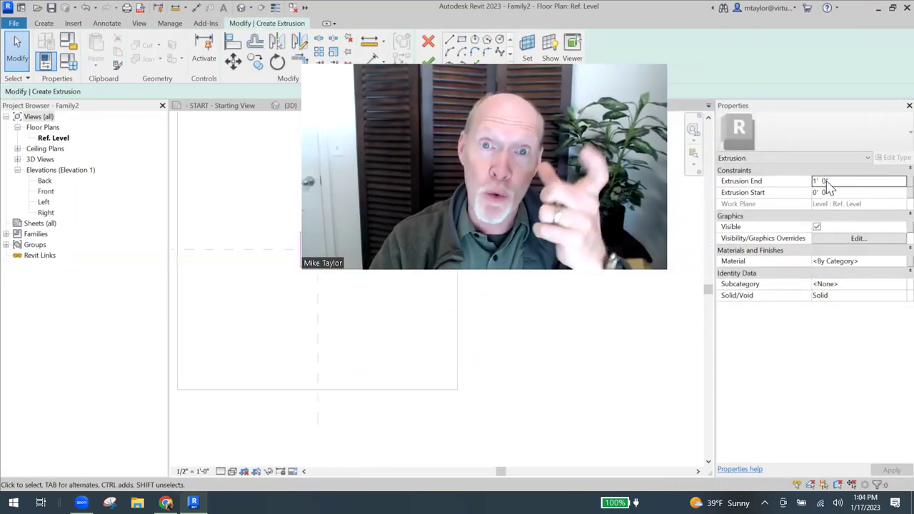
{"action": "left_click_drag", "start_coordinate": [828, 183], "coordinate": [792, 183]}
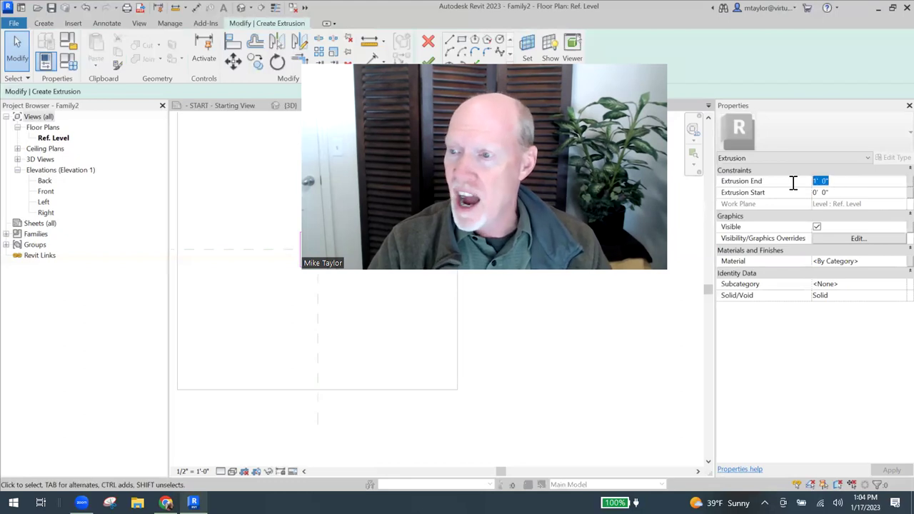
{"action": "type", "text": "1"}
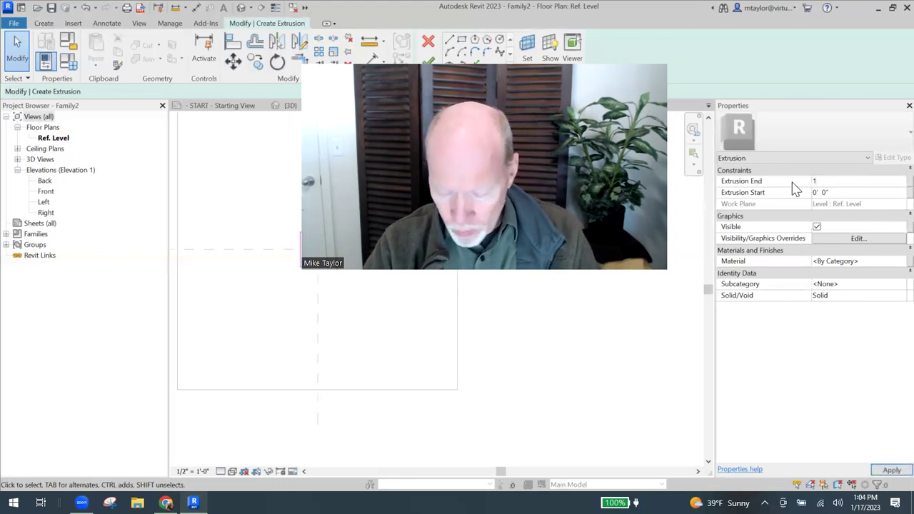
{"action": "type", "text": "\""}
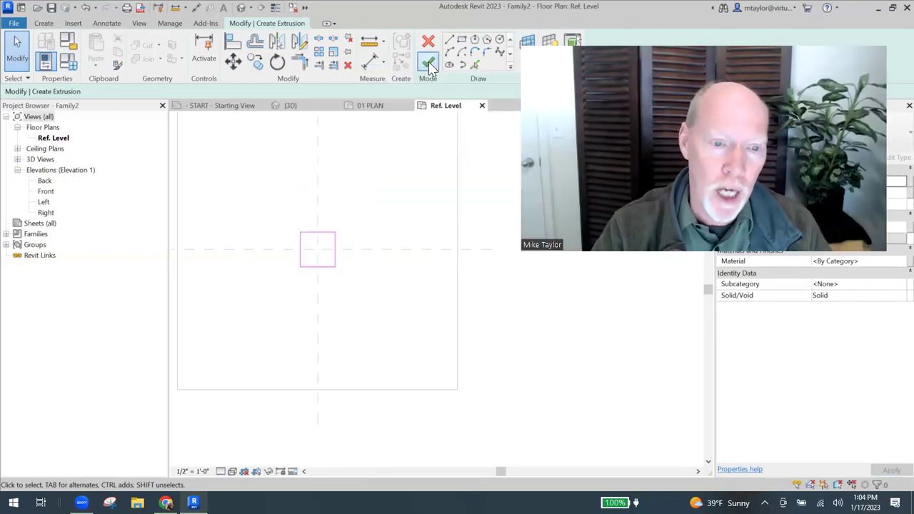
Finish the extrusion sketch and centre the solid square in view.
{"action": "left_click", "coordinate": [428, 63]}
{"action": "scroll", "coordinate": [346, 279], "scroll_direction": "up", "scroll_amount": 5}
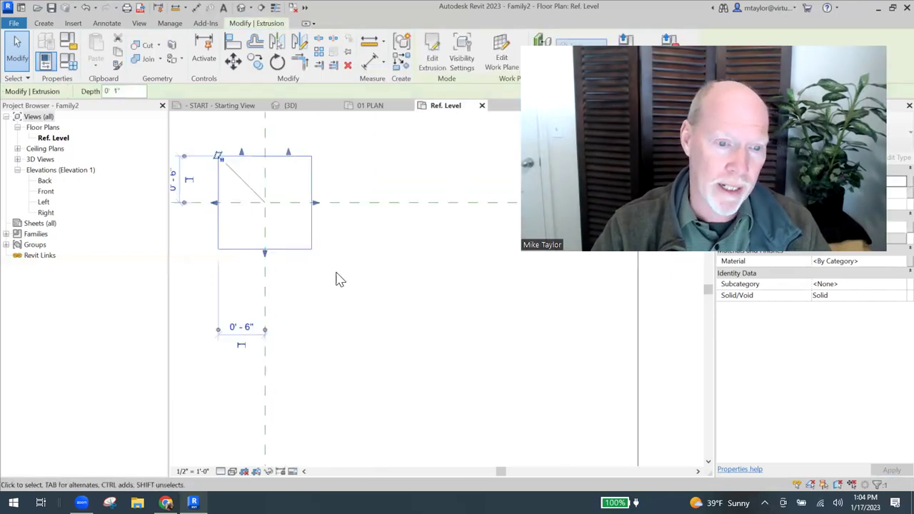
{"action": "left_click", "coordinate": [340, 279]}
{"action": "middle_click_drag", "start_coordinate": [327, 279], "coordinate": [414, 288]}
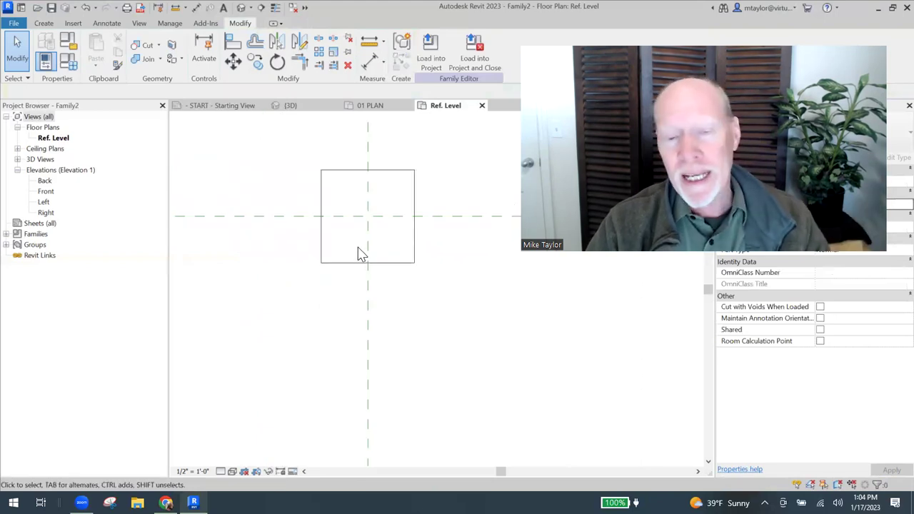
{"action": "middle_click_drag", "start_coordinate": [300, 244], "coordinate": [301, 277]}
{"action": "scroll", "coordinate": [335, 229], "scroll_direction": "up", "scroll_amount": 1}
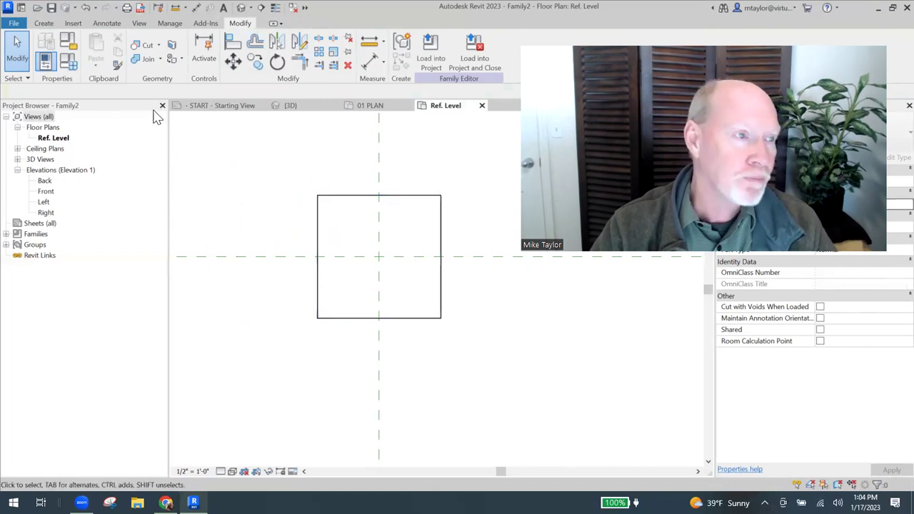
Edit the extrusion sketch, adding a diagonal and a short horizontal line from the top midpoint.
{"action": "left_click", "coordinate": [359, 196]}
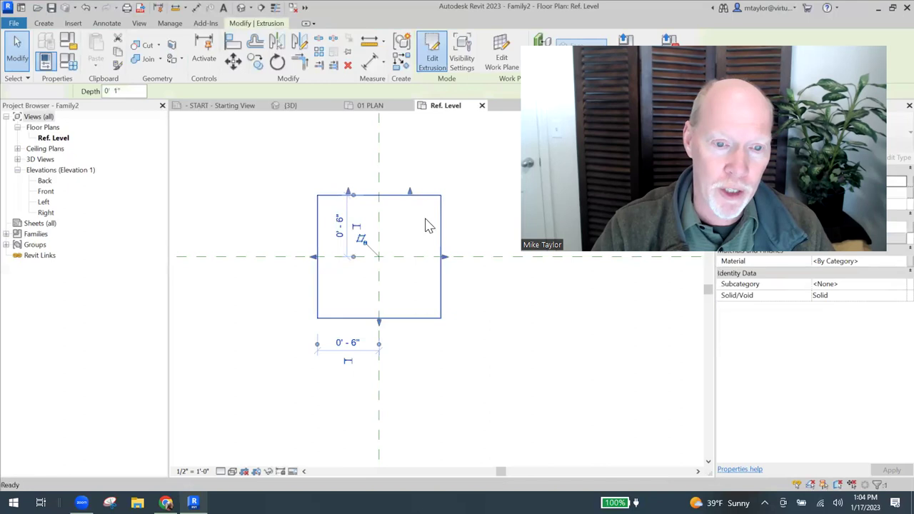
{"action": "left_click", "coordinate": [432, 57]}
{"action": "scroll", "coordinate": [366, 208], "scroll_direction": "up", "scroll_amount": 3}
{"action": "key", "text": "l"}
{"action": "key", "text": "i"}
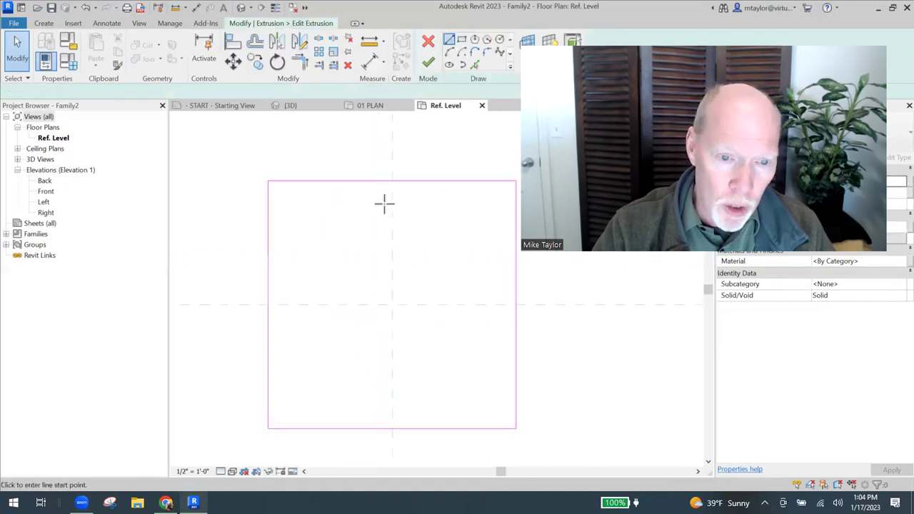
{"action": "left_click", "coordinate": [391, 196]}
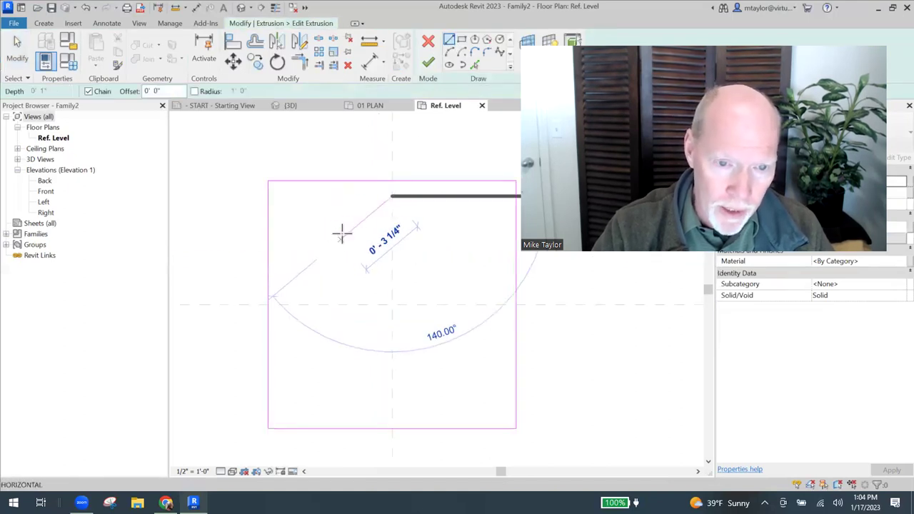
{"action": "left_click", "coordinate": [338, 238]}
{"action": "left_click", "coordinate": [392, 239]}
{"action": "key", "text": "Escape"}
{"action": "key", "text": "Escape"}
Mirror those lines across the vertical centre plane into a triangle marker and finish the sketch.
{"action": "left_click_drag", "start_coordinate": [365, 201], "coordinate": [325, 272]}
{"action": "key", "text": "m"}
{"action": "key", "text": "m"}
{"action": "left_click", "coordinate": [390, 265]}
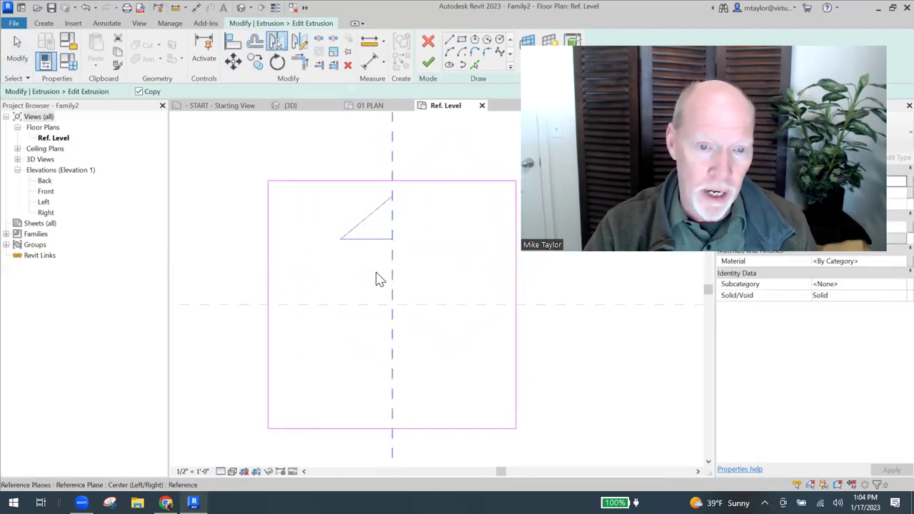
{"action": "scroll", "coordinate": [453, 143], "scroll_direction": "down", "scroll_amount": 3}
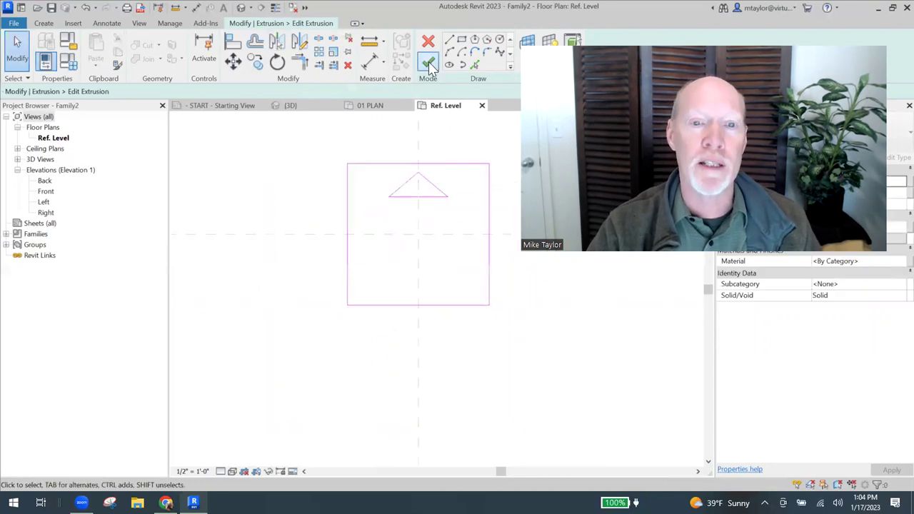
{"action": "left_click", "coordinate": [429, 63]}
{"action": "scroll", "coordinate": [364, 242], "scroll_direction": "down", "scroll_amount": 2}
{"action": "key", "text": "Escape"}
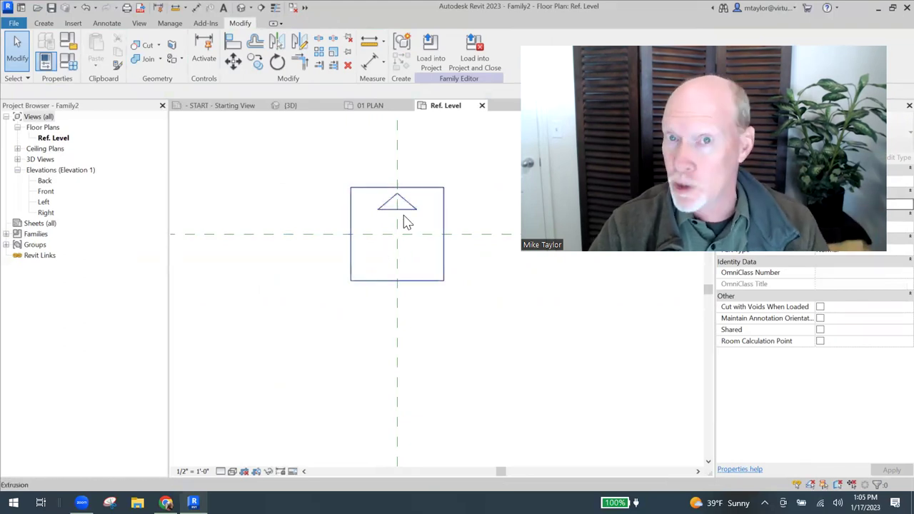
{"action": "scroll", "coordinate": [395, 227], "scroll_direction": "down", "scroll_amount": 2}
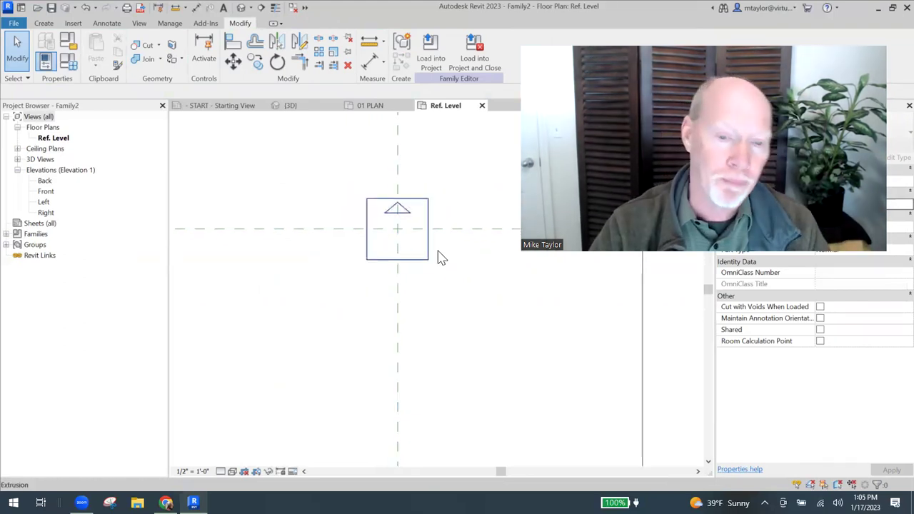
{"action": "middle_click_drag", "start_coordinate": [449, 277], "coordinate": [411, 283]}
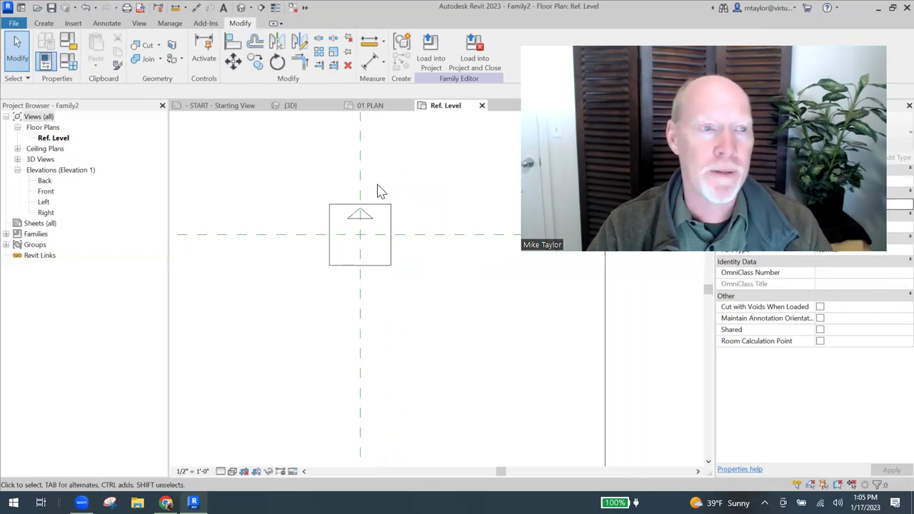
Save the family as signage.rfa.
{"action": "left_click", "coordinate": [51, 7]}
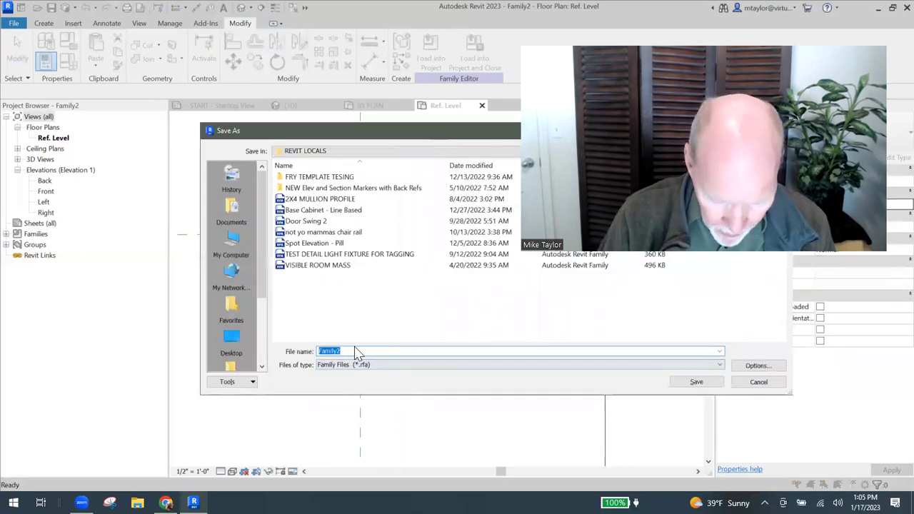
{"action": "type", "text": "way cool sign"}
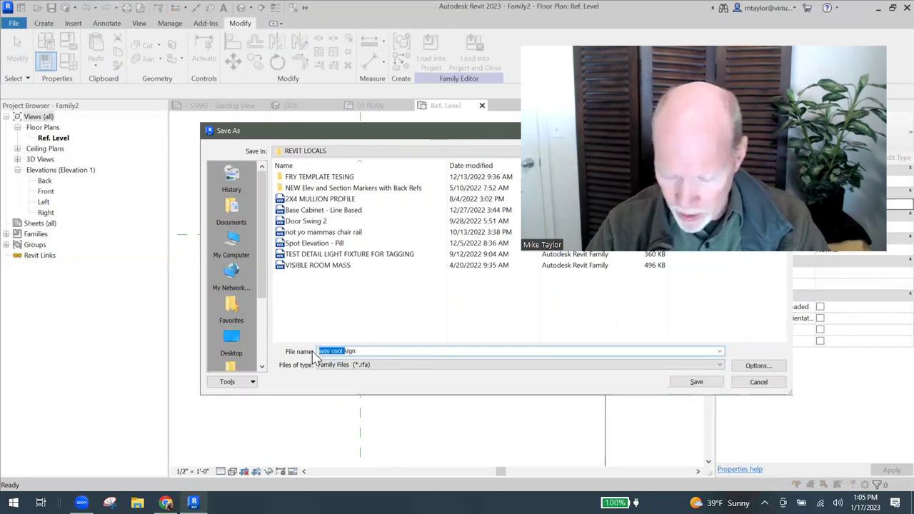
{"action": "key", "text": "BackSpace"}
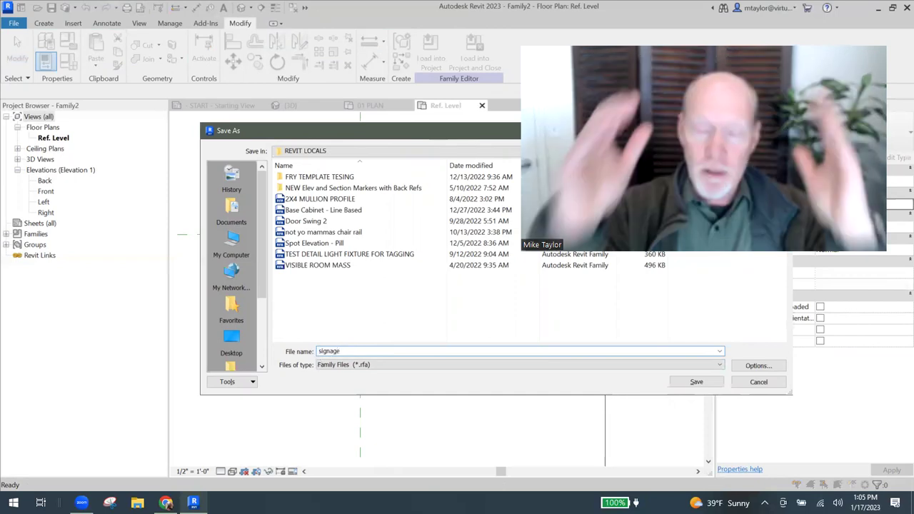
{"action": "left_click", "coordinate": [700, 384]}
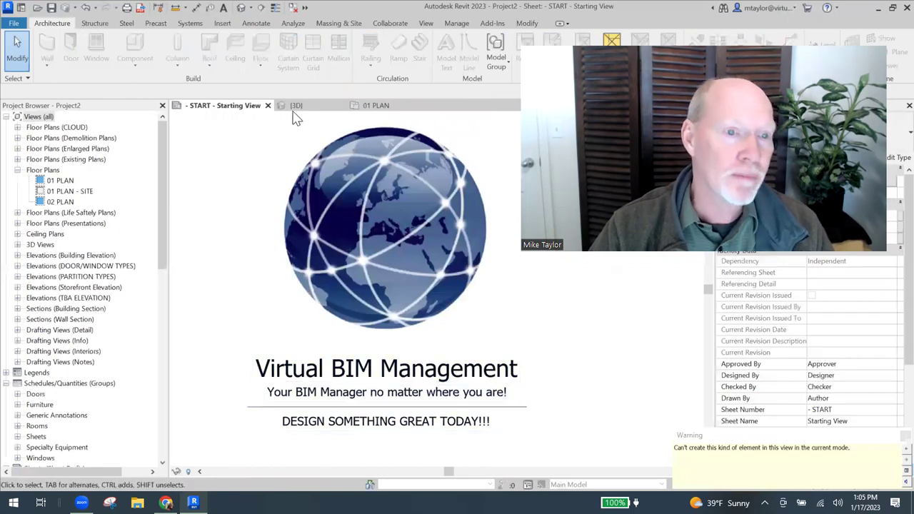
Return to Project2's 01 PLAN view, zoomed around Toilet 103 and Lobby 101.
{"action": "left_click", "coordinate": [374, 105]}
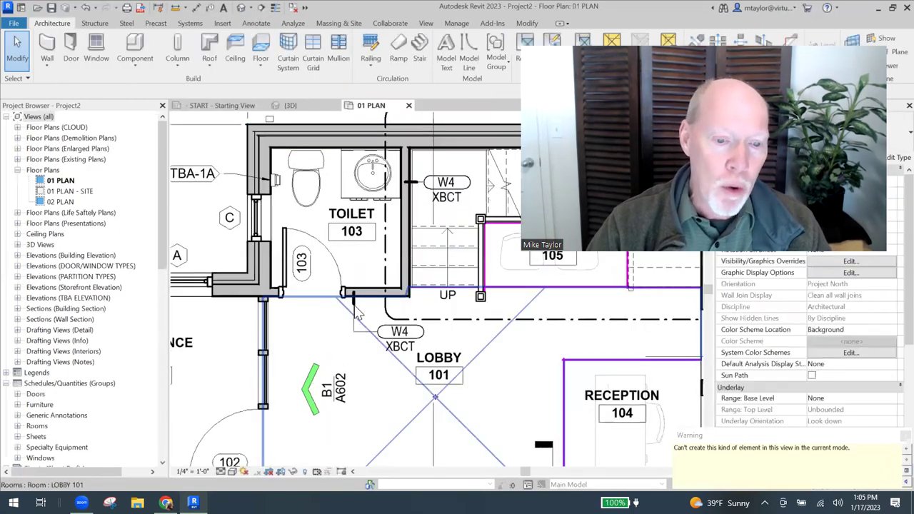
{"action": "scroll", "coordinate": [361, 323], "scroll_direction": "up", "scroll_amount": 4}
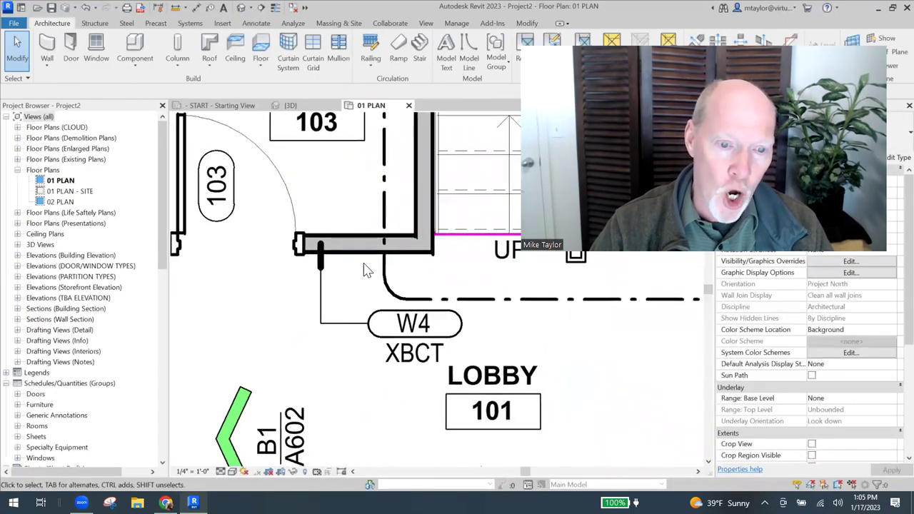
{"action": "scroll", "coordinate": [388, 255], "scroll_direction": "down", "scroll_amount": 1}
{"action": "scroll", "coordinate": [379, 251], "scroll_direction": "down", "scroll_amount": 4}
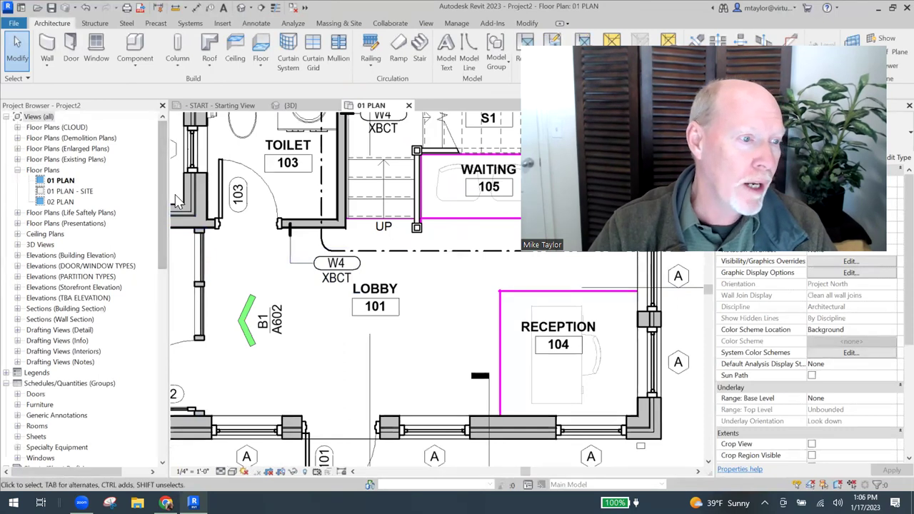
Start placing the signage component with Place on Face, framing the Toilet 103 wall.
{"action": "left_click", "coordinate": [136, 46]}
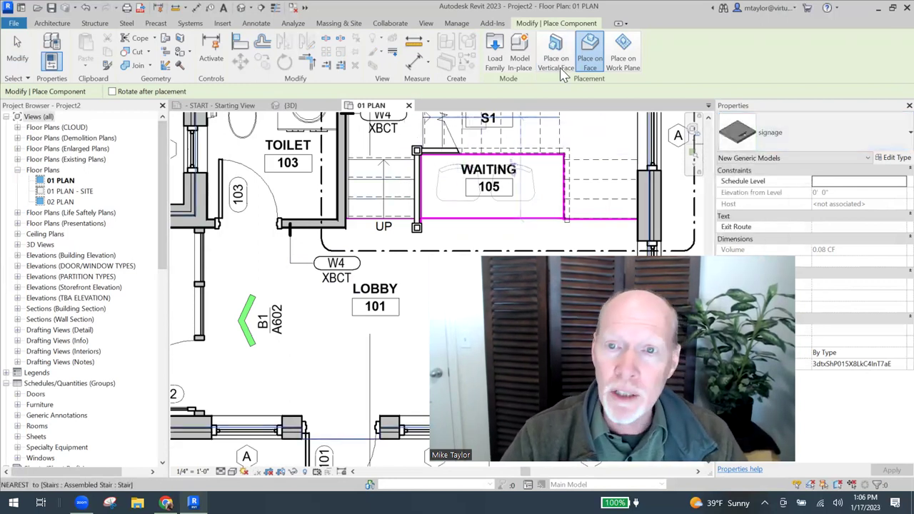
{"action": "left_click", "coordinate": [588, 62]}
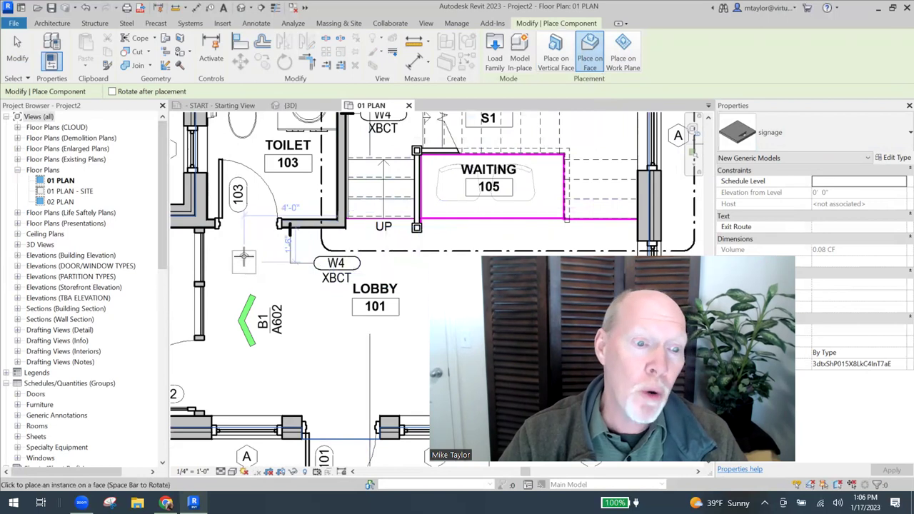
{"action": "scroll", "coordinate": [253, 248], "scroll_direction": "up", "scroll_amount": 1}
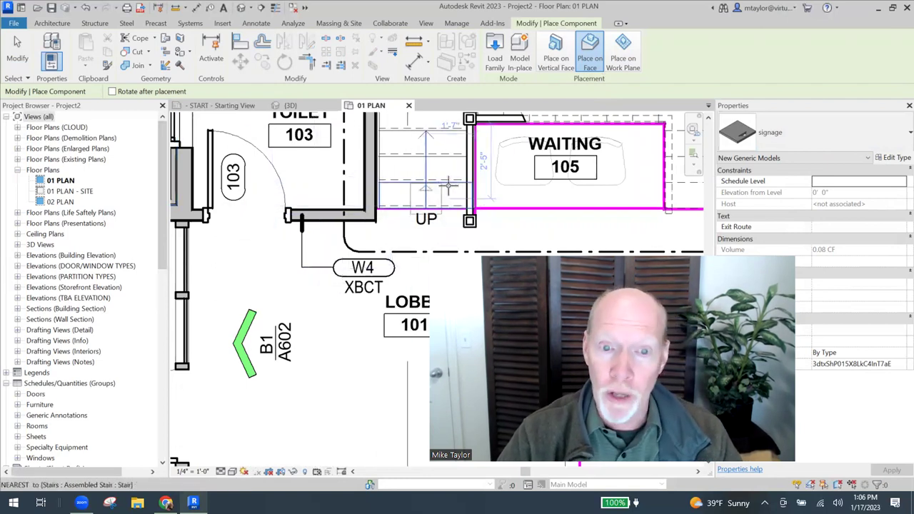
{"action": "middle_click_drag", "start_coordinate": [245, 280], "coordinate": [426, 283]}
{"action": "scroll", "coordinate": [433, 294], "scroll_direction": "down", "scroll_amount": 3}
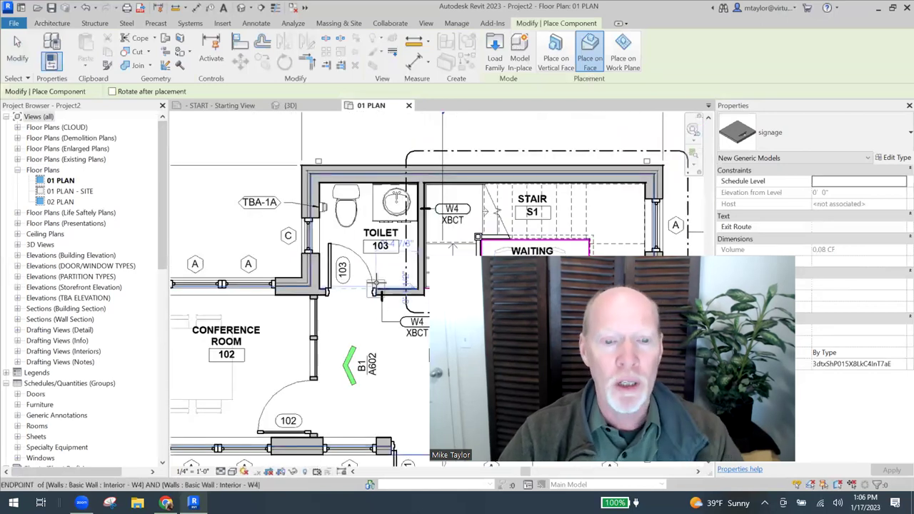
{"action": "scroll", "coordinate": [325, 232], "scroll_direction": "up", "scroll_amount": 5}
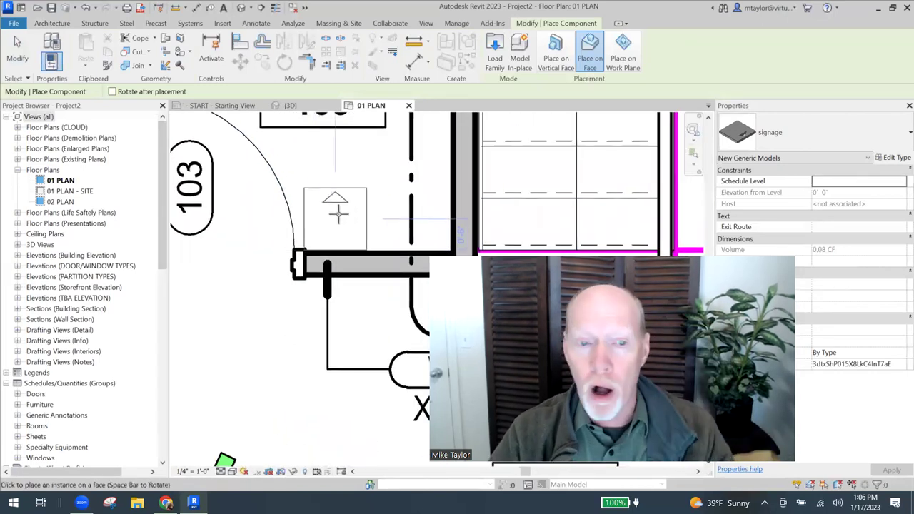
{"action": "middle_click_drag", "start_coordinate": [326, 232], "coordinate": [260, 211]}
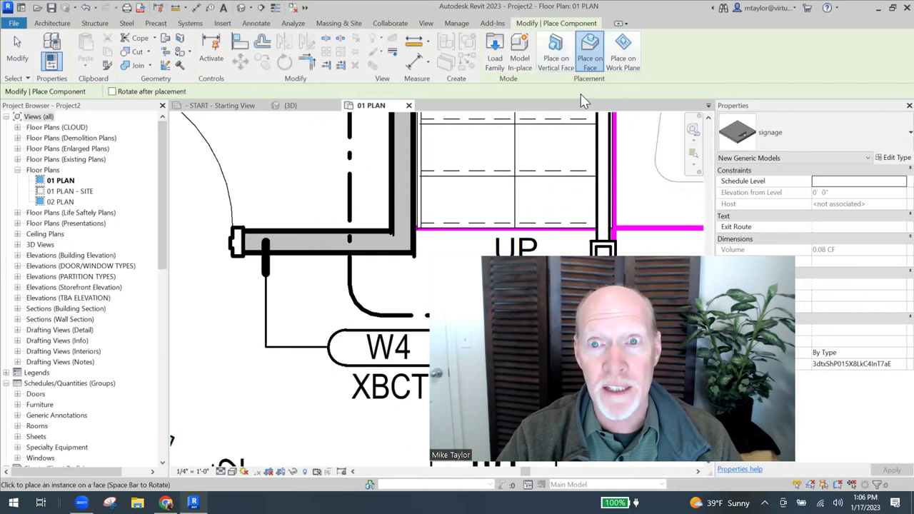
Place a signage instance on the W4 wall face beside the Toilet 103 door using Place on Vertical Face.
{"action": "left_click", "coordinate": [557, 57]}
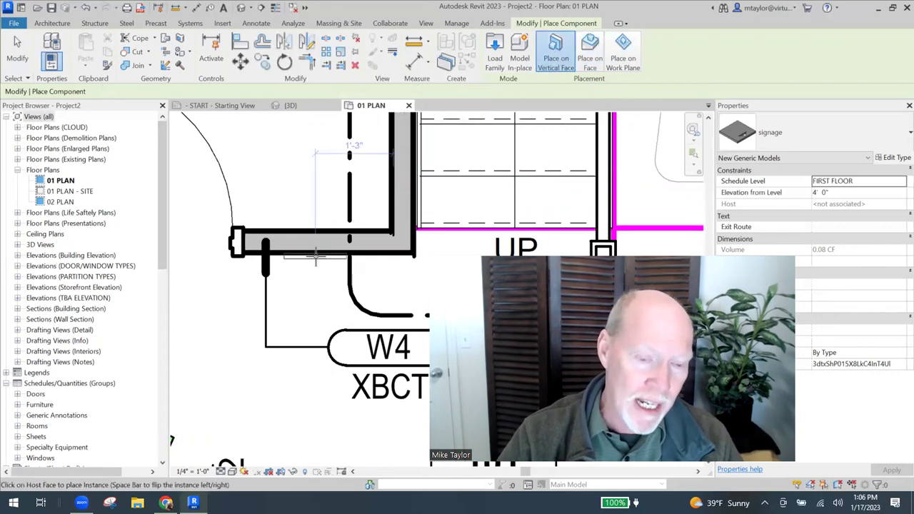
{"action": "scroll", "coordinate": [315, 255], "scroll_direction": "up", "scroll_amount": 2}
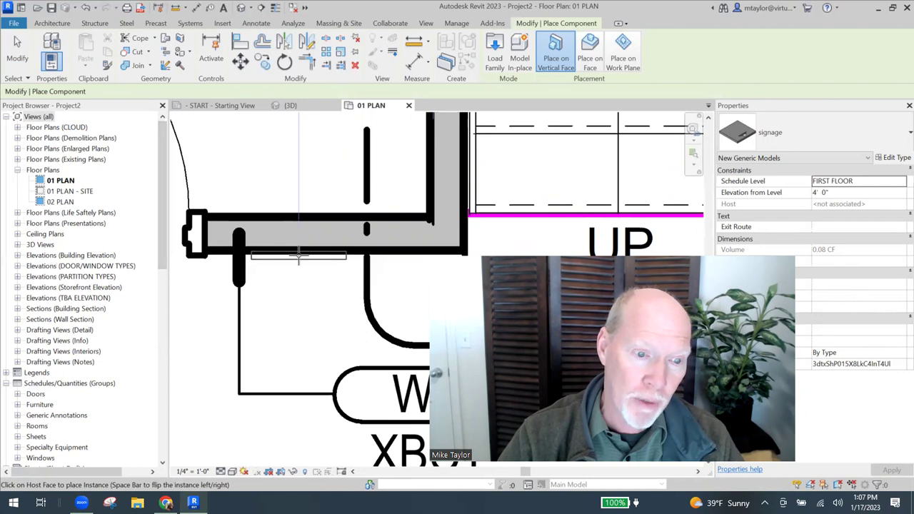
{"action": "left_click", "coordinate": [298, 255]}
{"action": "scroll", "coordinate": [311, 300], "scroll_direction": "up", "scroll_amount": 2}
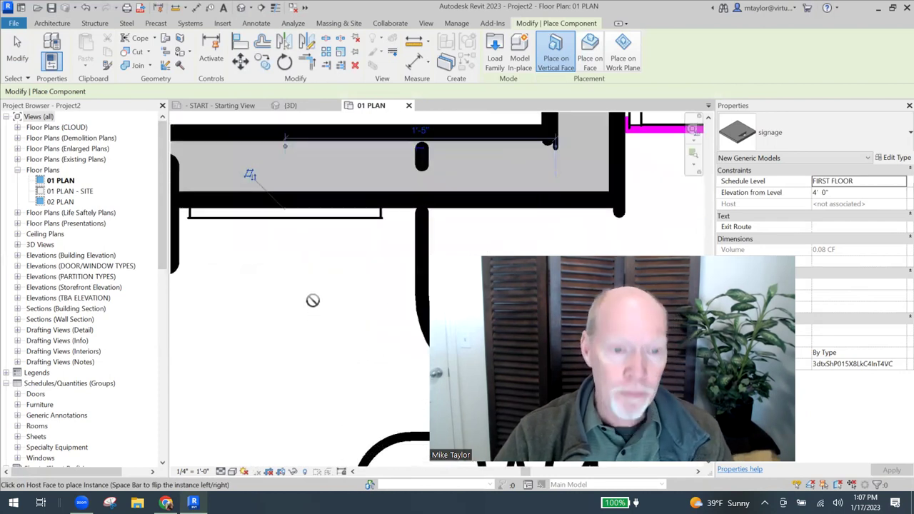
{"action": "scroll", "coordinate": [312, 300], "scroll_direction": "down", "scroll_amount": 3}
End sign placement and open BLDG SECTION - HORIZ, panned to the sign beside the door.
{"action": "scroll", "coordinate": [310, 300], "scroll_direction": "up", "scroll_amount": 1}
{"action": "key", "text": "Escape"}
{"action": "key", "text": "Escape"}
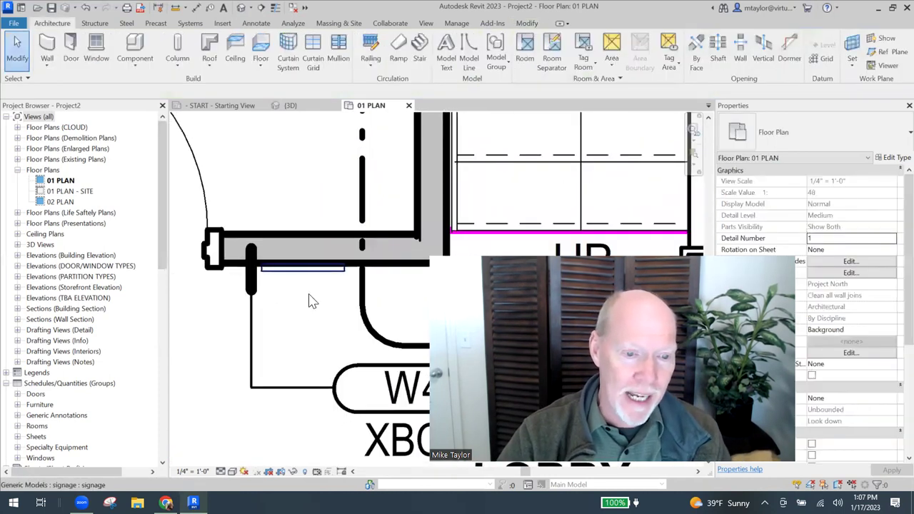
{"action": "scroll", "coordinate": [304, 300], "scroll_direction": "down", "scroll_amount": 2}
{"action": "scroll", "coordinate": [311, 303], "scroll_direction": "down", "scroll_amount": 3}
{"action": "scroll", "coordinate": [511, 251], "scroll_direction": "down", "scroll_amount": 2}
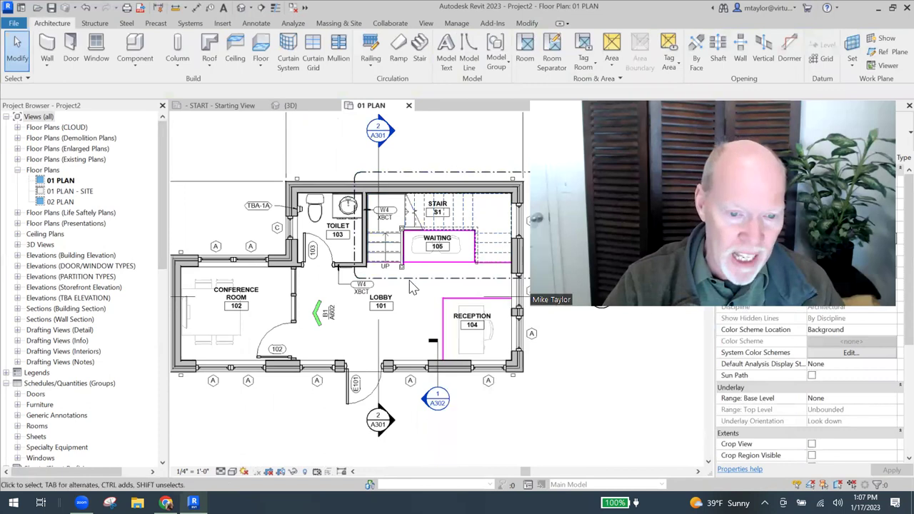
{"action": "scroll", "coordinate": [267, 305], "scroll_direction": "down", "scroll_amount": 2}
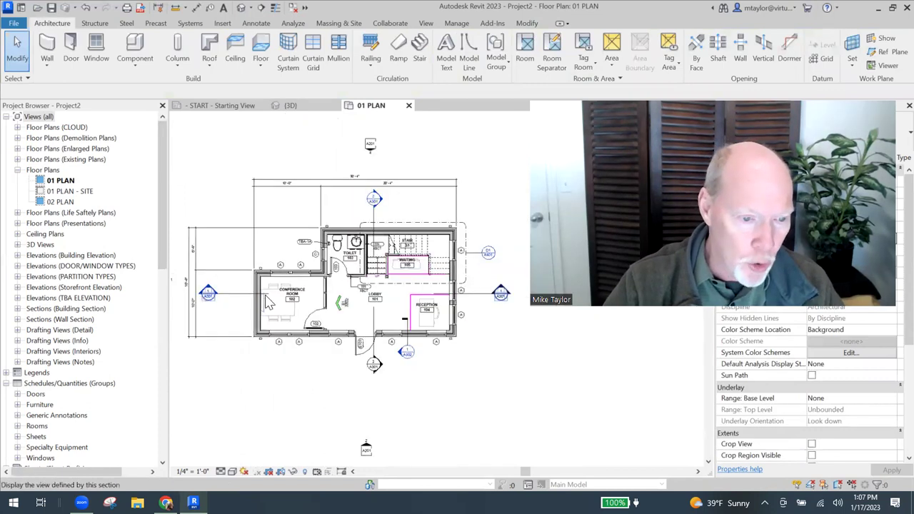
{"action": "double_click", "coordinate": [208, 297]}
{"action": "scroll", "coordinate": [468, 304], "scroll_direction": "up", "scroll_amount": 5}
{"action": "scroll", "coordinate": [467, 305], "scroll_direction": "down", "scroll_amount": 2}
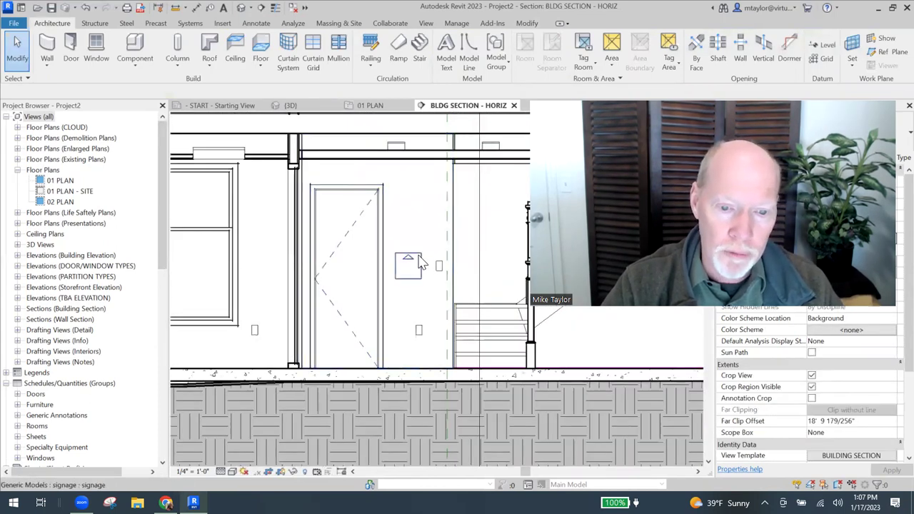
{"action": "middle_click_drag", "start_coordinate": [435, 290], "coordinate": [364, 260]}
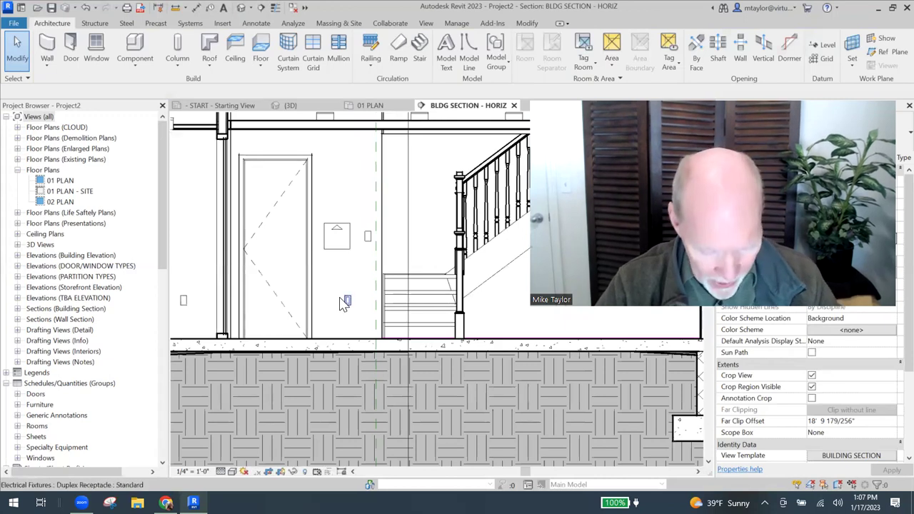
Add an aligned dimension (DI) from the sign's centre to the floor, reading 4'-0".
{"action": "key", "text": "d"}
{"action": "key", "text": "i"}
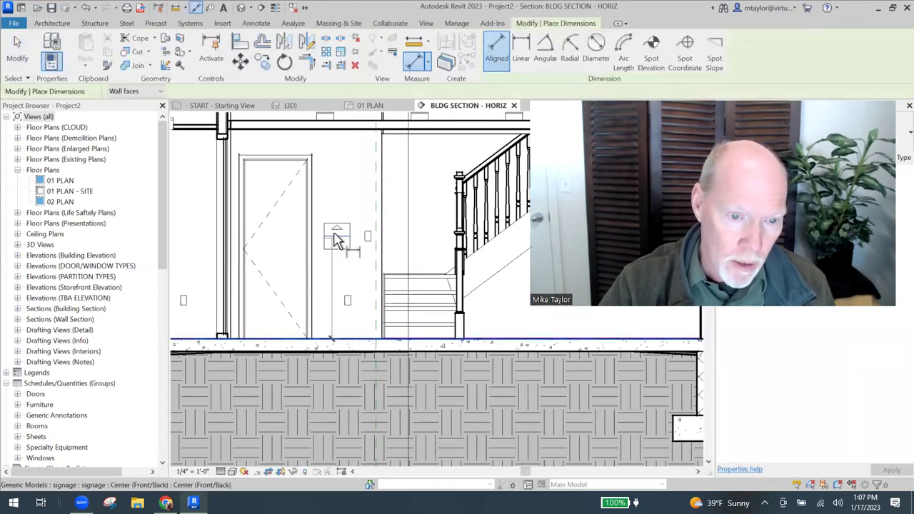
{"action": "left_click", "coordinate": [337, 238]}
{"action": "left_click", "coordinate": [336, 339]}
{"action": "left_click", "coordinate": [279, 272]}
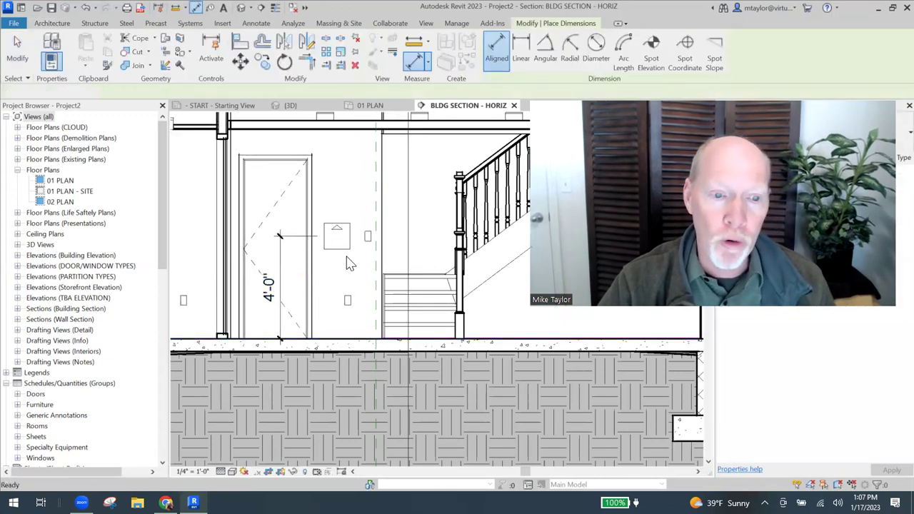
{"action": "key", "text": "Escape"}
{"action": "key", "text": "Escape"}
Raise the sign by setting its Elevation from Level to 5' 0".
{"action": "scroll", "coordinate": [350, 262], "scroll_direction": "down", "scroll_amount": 2}
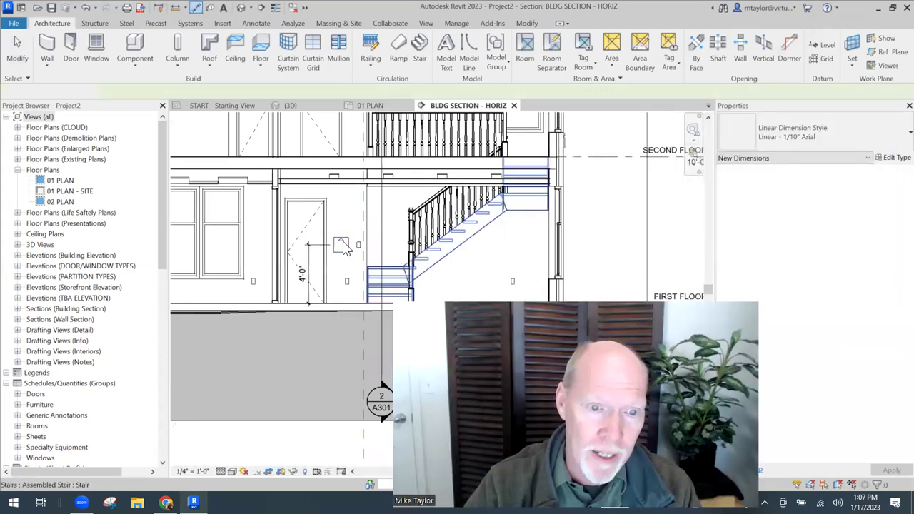
{"action": "left_click", "coordinate": [341, 245]}
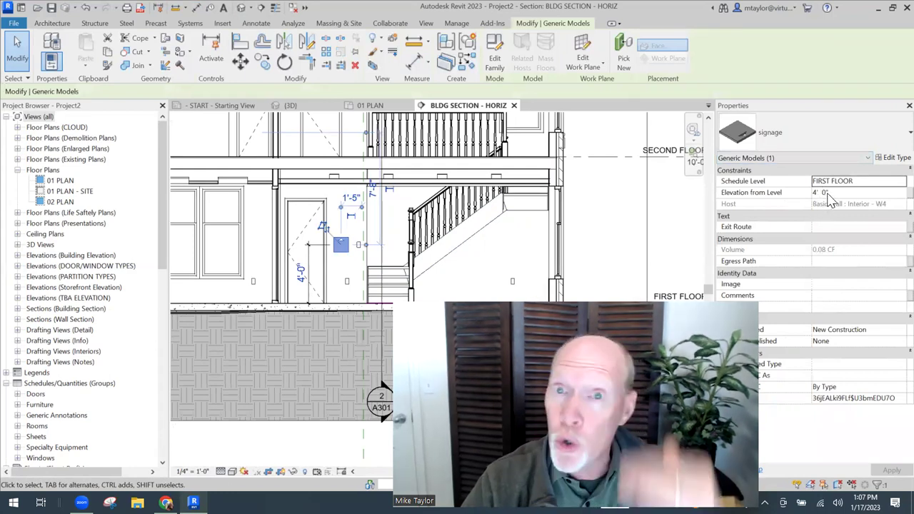
{"action": "left_click", "coordinate": [841, 192]}
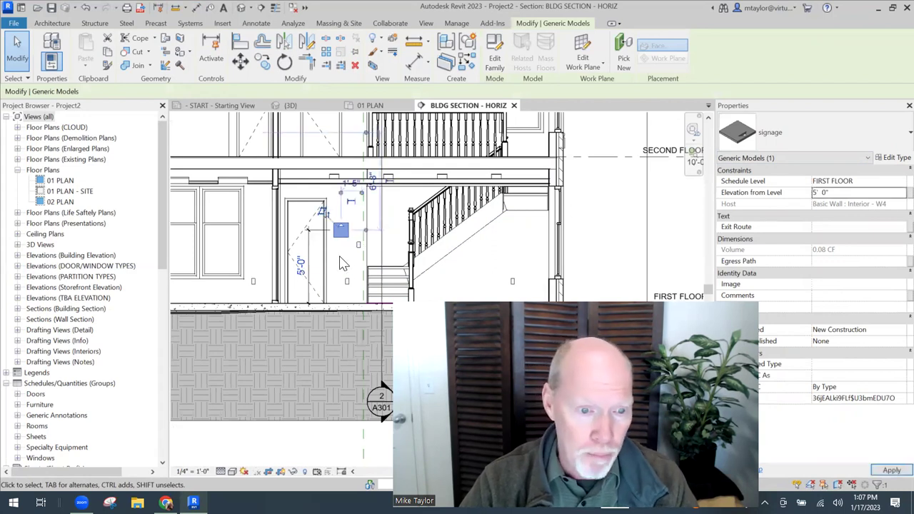
{"action": "scroll", "coordinate": [346, 261], "scroll_direction": "up", "scroll_amount": 2}
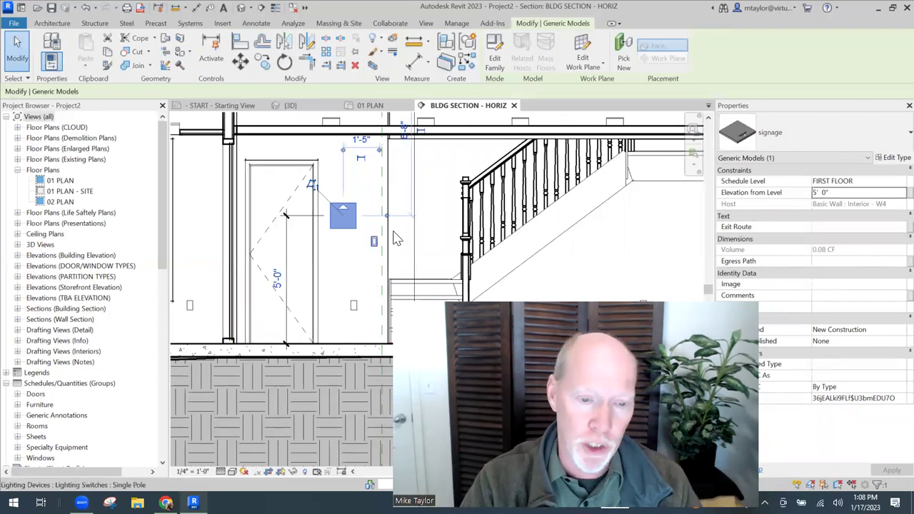
{"action": "scroll", "coordinate": [410, 241], "scroll_direction": "down", "scroll_amount": 1}
{"action": "scroll", "coordinate": [410, 241], "scroll_direction": "down", "scroll_amount": 1}
Deselect the sign and open the 02 PLAN floor plan from the Project Browser.
{"action": "key", "text": "Escape"}
{"action": "scroll", "coordinate": [412, 235], "scroll_direction": "down", "scroll_amount": 2}
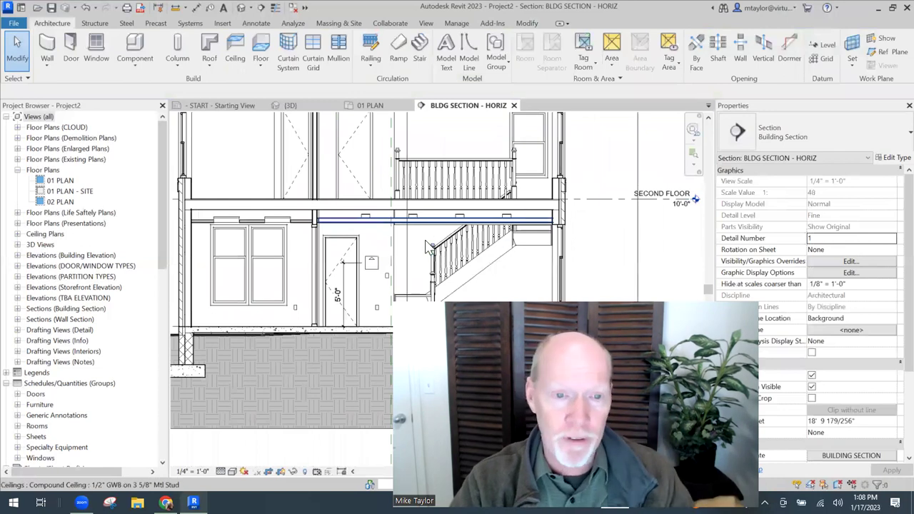
{"action": "middle_click_drag", "start_coordinate": [423, 236], "coordinate": [408, 268]}
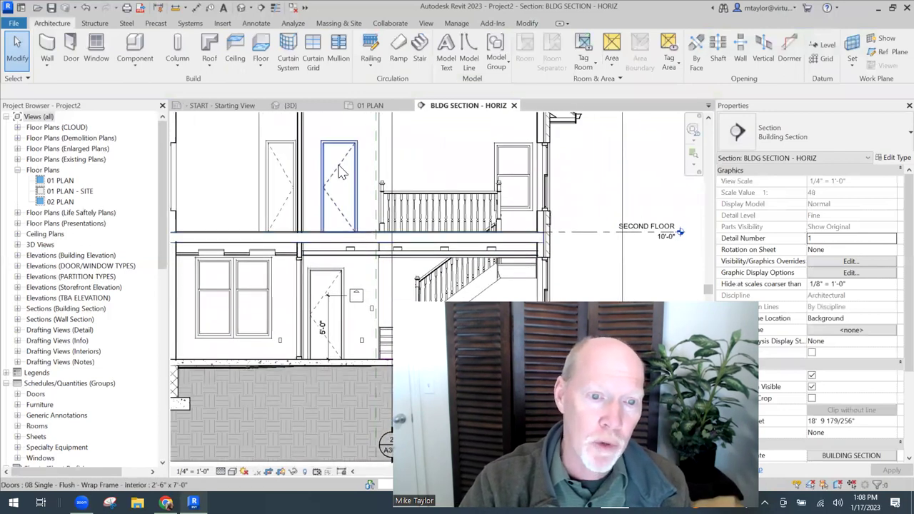
{"action": "left_click", "coordinate": [60, 202]}
{"action": "double_click", "coordinate": [60, 202]}
Back in BLDG SECTION - HORIZ, zoom and pan to the second-floor door and railing.
{"action": "scroll", "coordinate": [321, 218], "scroll_direction": "up", "scroll_amount": 4}
{"action": "scroll", "coordinate": [343, 242], "scroll_direction": "up", "scroll_amount": 3}
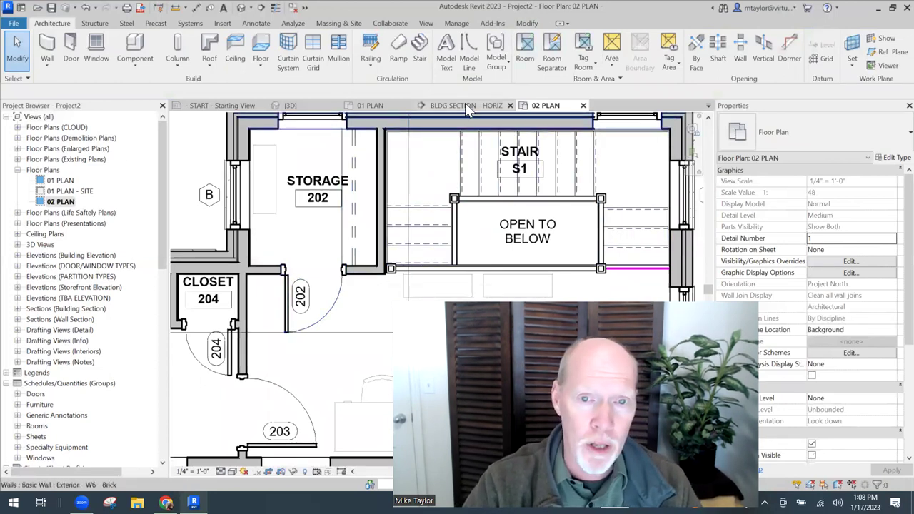
{"action": "scroll", "coordinate": [399, 182], "scroll_direction": "down", "scroll_amount": 2}
{"action": "scroll", "coordinate": [277, 271], "scroll_direction": "up", "scroll_amount": 4}
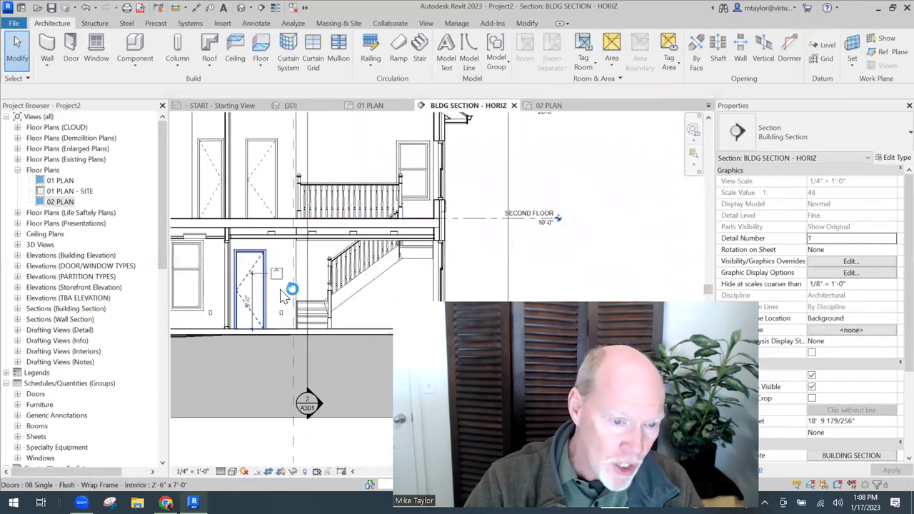
{"action": "scroll", "coordinate": [277, 271], "scroll_direction": "up", "scroll_amount": 2}
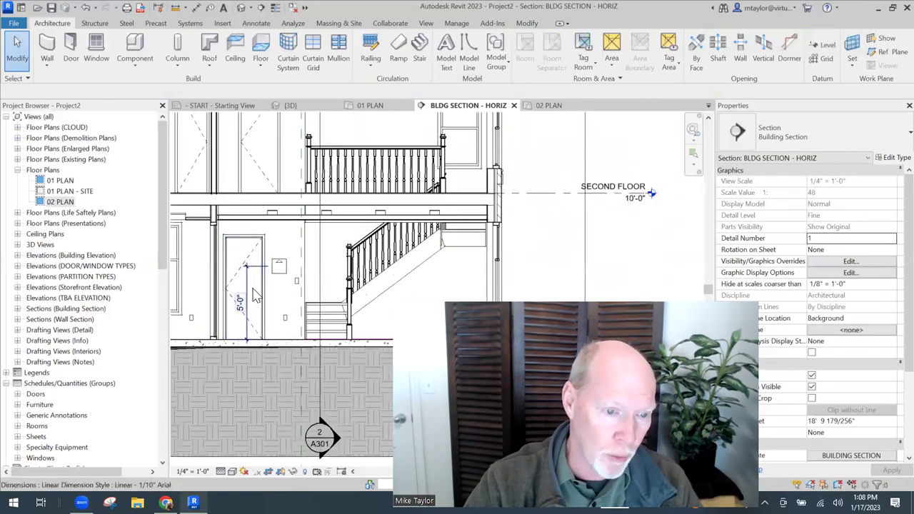
{"action": "middle_click_drag", "start_coordinate": [257, 135], "coordinate": [286, 218]}
{"action": "scroll", "coordinate": [310, 215], "scroll_direction": "up", "scroll_amount": 1}
{"action": "scroll", "coordinate": [311, 216], "scroll_direction": "up", "scroll_amount": 2}
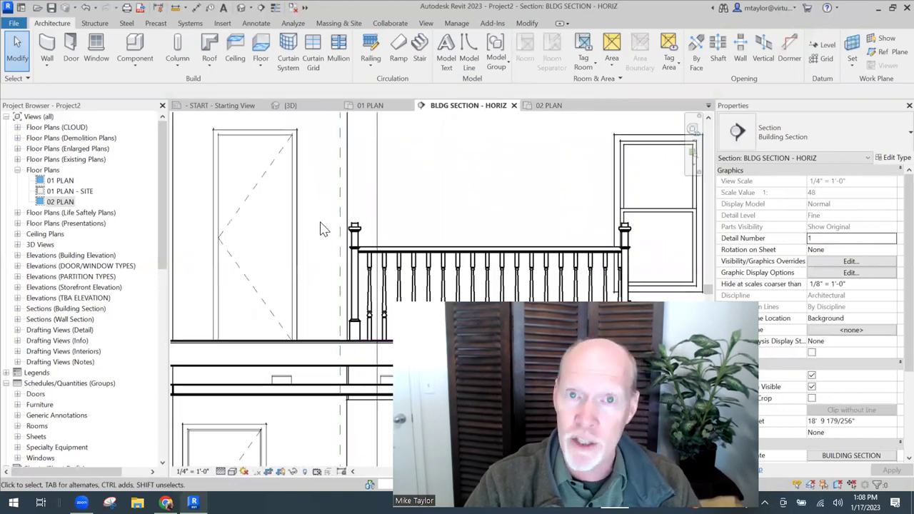
{"action": "scroll", "coordinate": [315, 239], "scroll_direction": "down", "scroll_amount": 3}
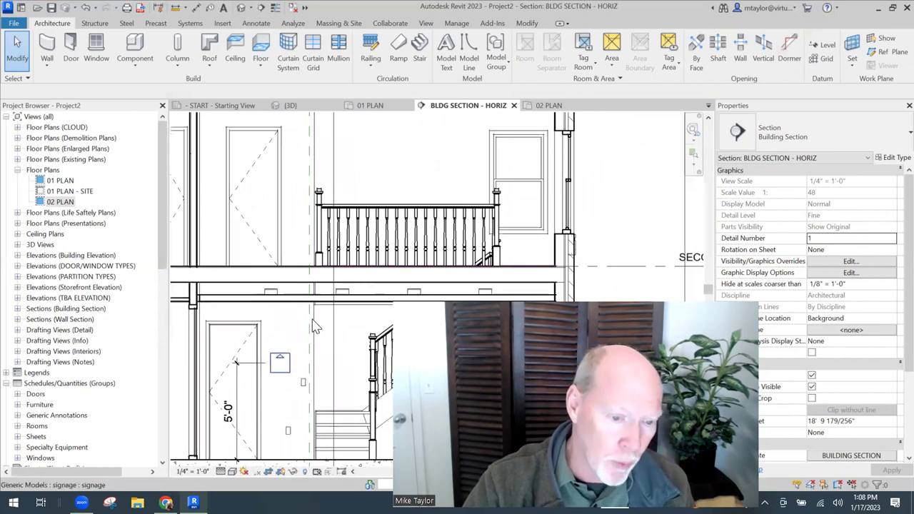
Place a second sign on the upper wall beside the door with Create Similar (CS).
{"action": "left_click", "coordinate": [316, 327]}
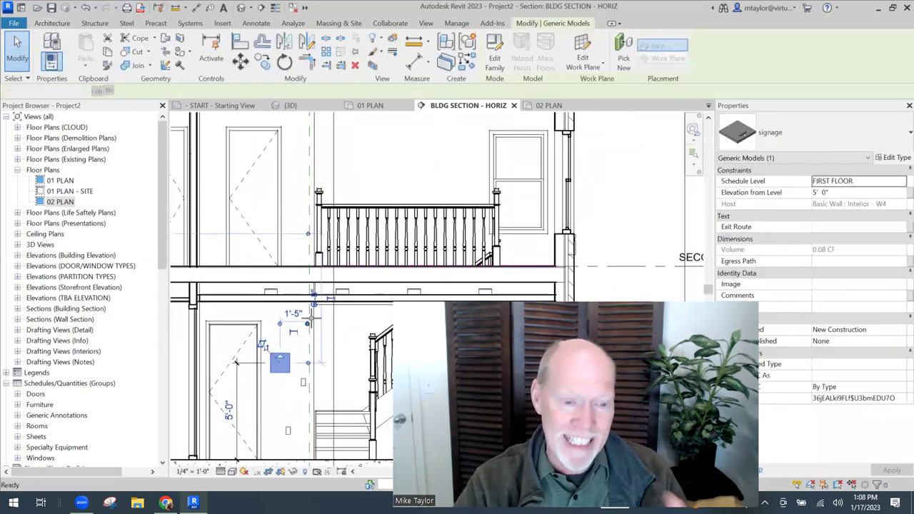
{"action": "key", "text": "c"}
{"action": "key", "text": "s"}
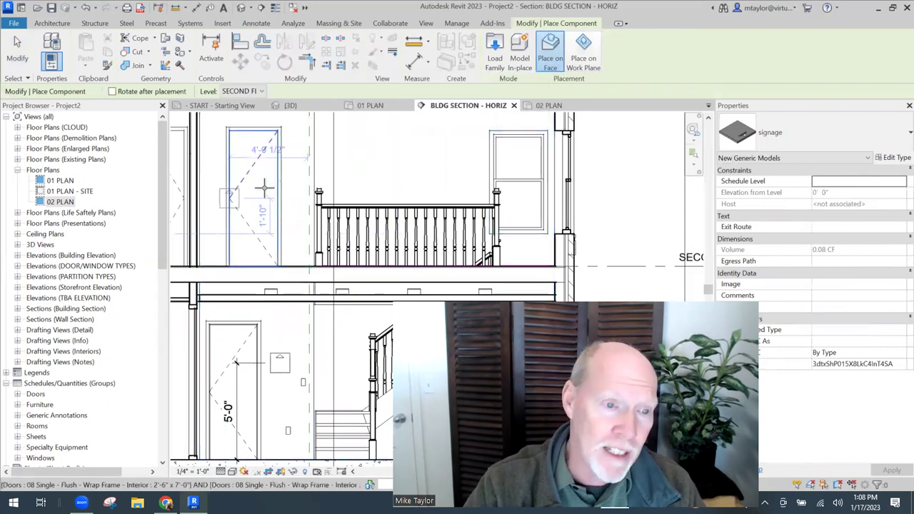
{"action": "scroll", "coordinate": [265, 187], "scroll_direction": "up", "scroll_amount": 2}
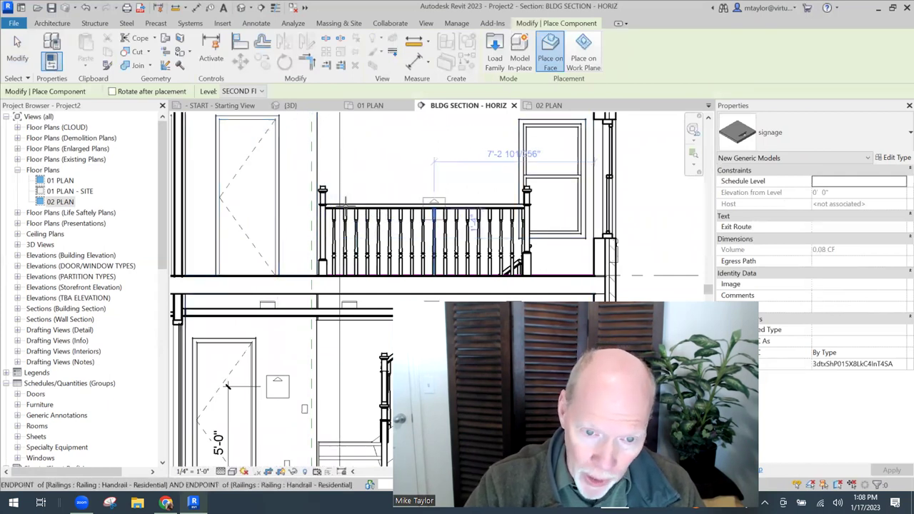
{"action": "scroll", "coordinate": [298, 171], "scroll_direction": "up", "scroll_amount": 2}
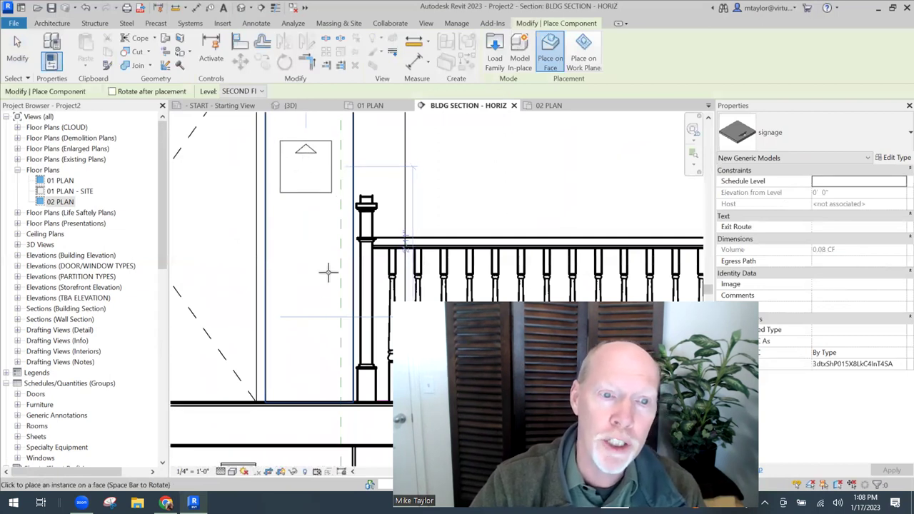
{"action": "scroll", "coordinate": [323, 269], "scroll_direction": "down", "scroll_amount": 2}
{"action": "key", "text": "Escape"}
{"action": "key", "text": "Escape"}
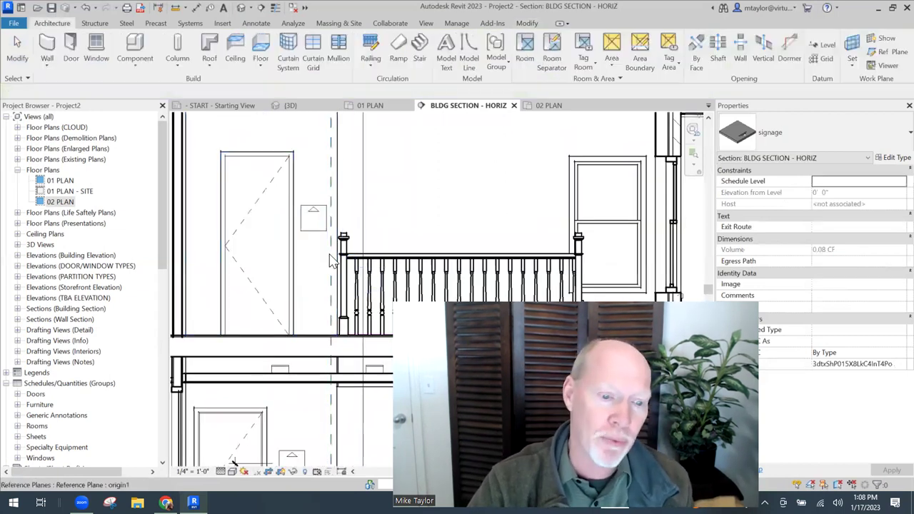
Set the new sign's Elevation from Level to 5' 0" and view both floors.
{"action": "scroll", "coordinate": [322, 257], "scroll_direction": "down", "scroll_amount": 1}
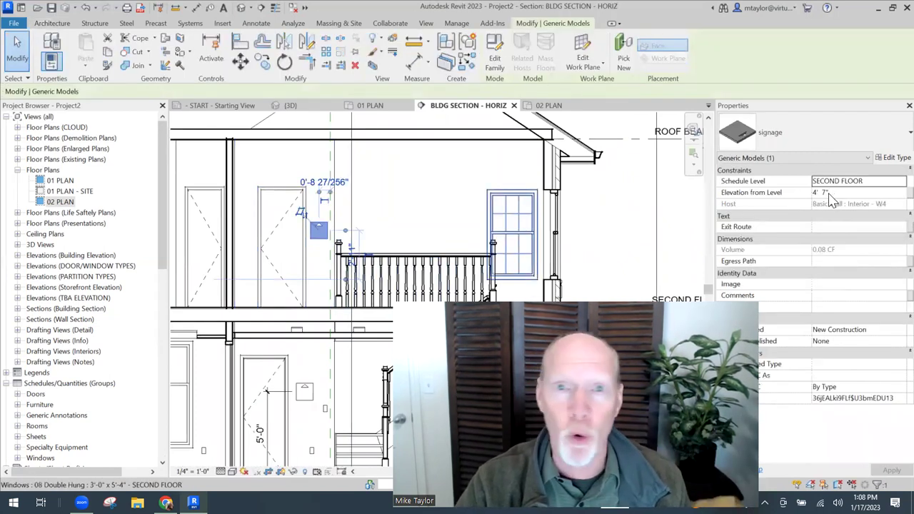
{"action": "left_click", "coordinate": [820, 193]}
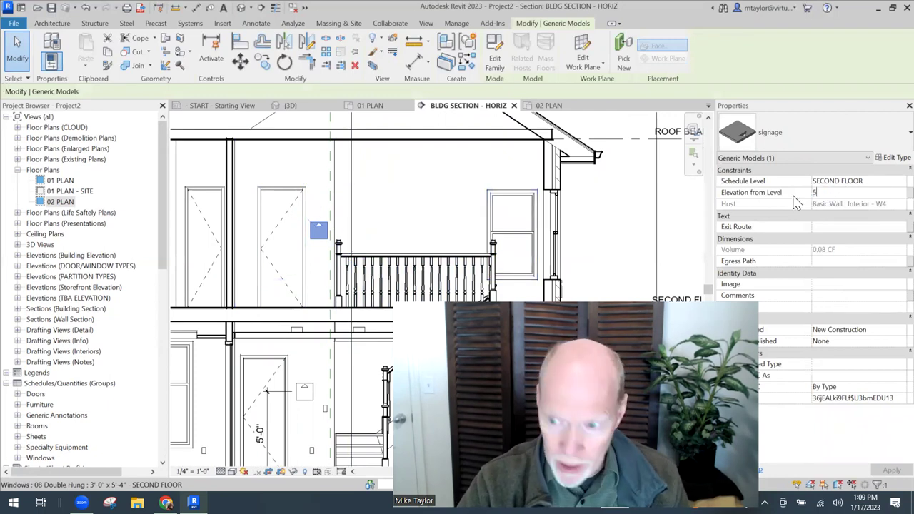
{"action": "key", "text": "Return"}
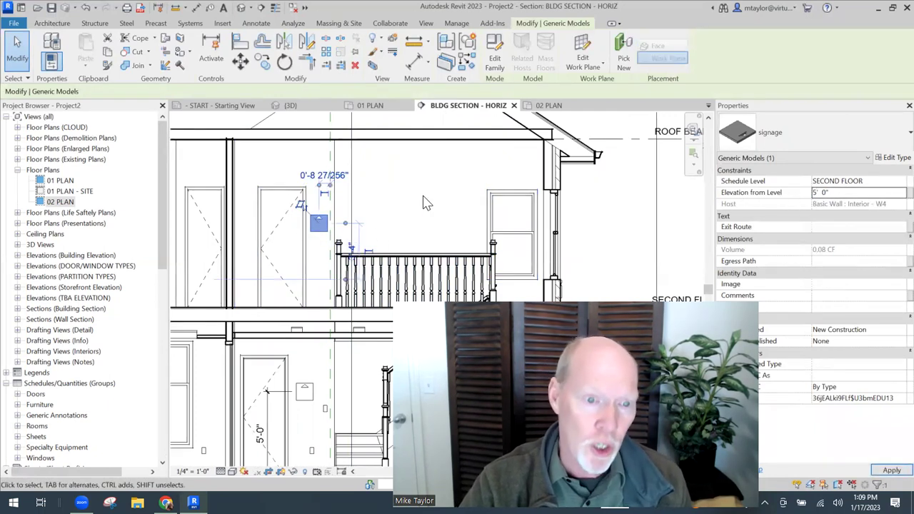
{"action": "key", "text": "Escape"}
{"action": "scroll", "coordinate": [309, 226], "scroll_direction": "up", "scroll_amount": 4}
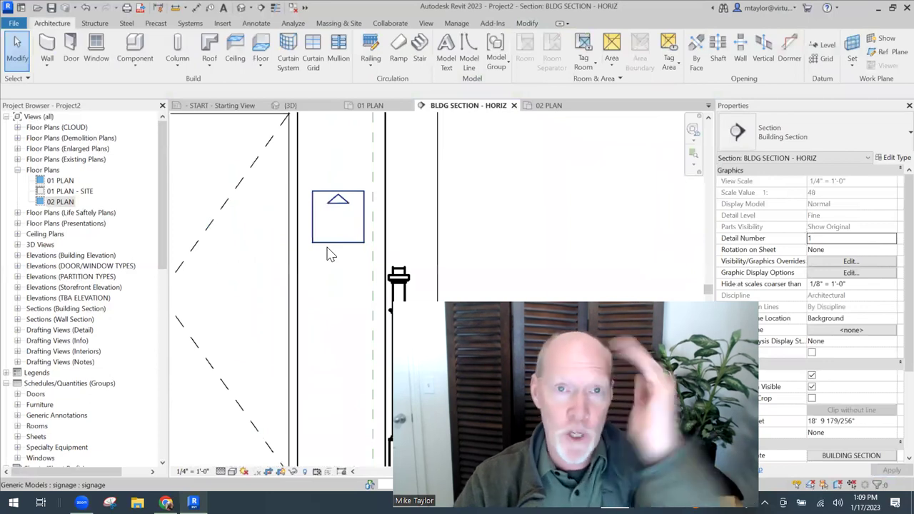
{"action": "scroll", "coordinate": [423, 217], "scroll_direction": "down", "scroll_amount": 5}
{"action": "middle_click_drag", "start_coordinate": [426, 217], "coordinate": [384, 174]}
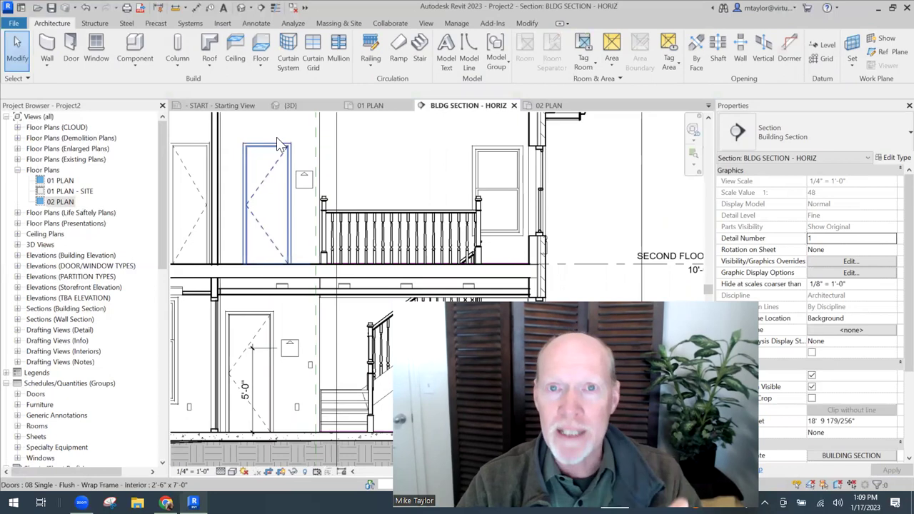
Start a new Schedule/Quantities schedule with Generic Models as the category.
{"action": "left_click", "coordinate": [426, 24]}
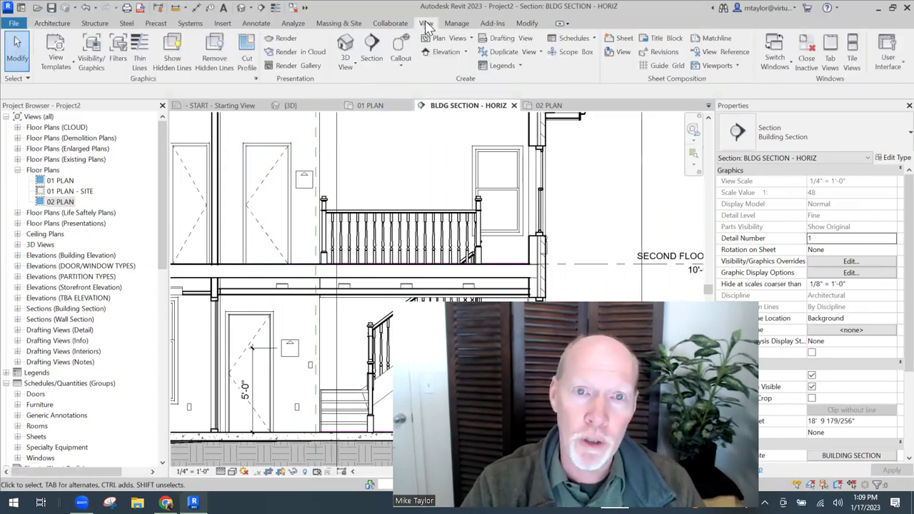
{"action": "left_click", "coordinate": [577, 38]}
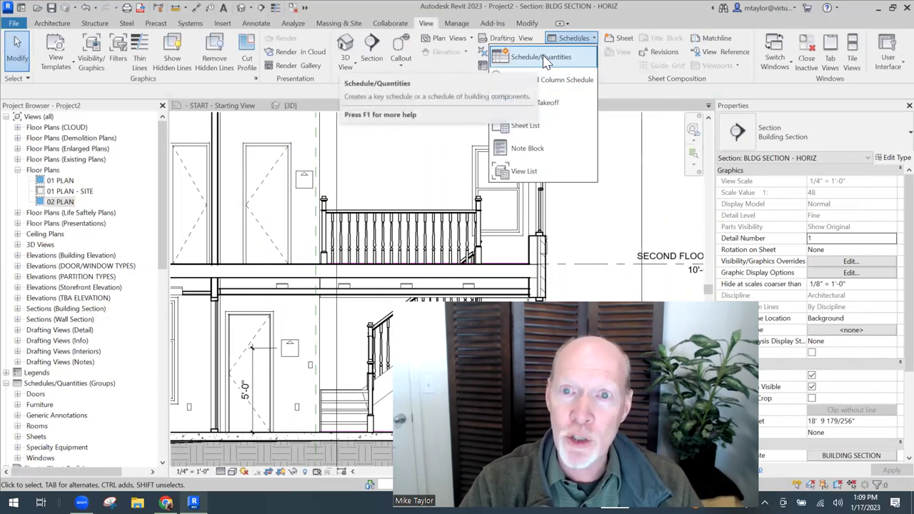
{"action": "left_click", "coordinate": [327, 199]}
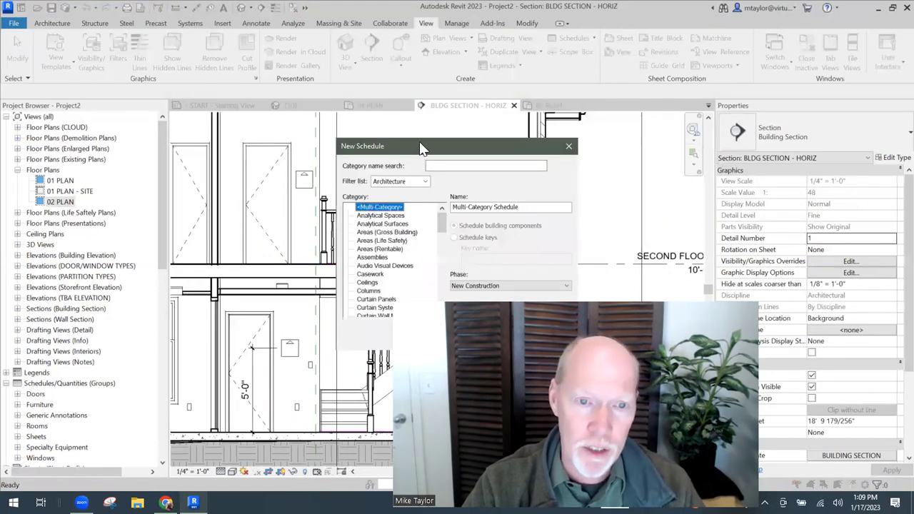
{"action": "left_click_drag", "start_coordinate": [353, 126], "coordinate": [357, 157]}
{"action": "left_click", "coordinate": [321, 193]}
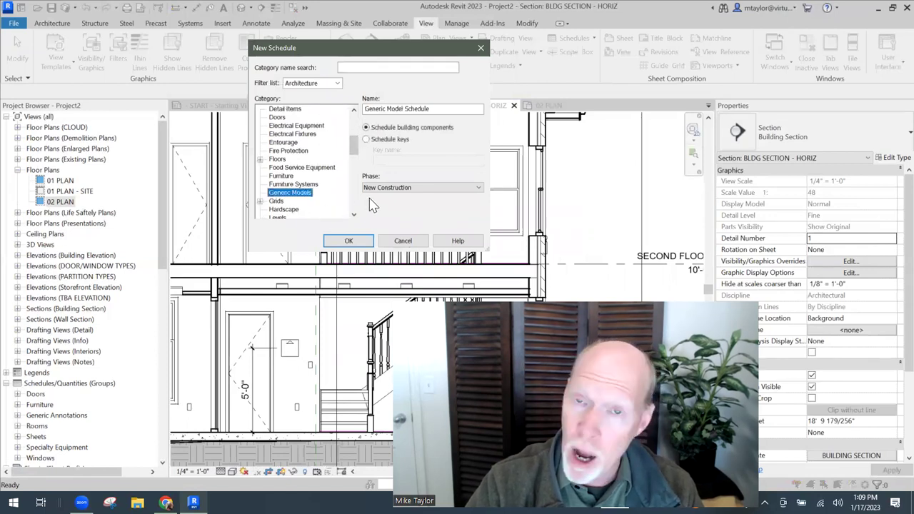
Name the schedule 'SIGNAGE Schedule' and confirm it.
{"action": "triple_click", "coordinate": [405, 109]}
{"action": "key", "text": "BackSpace"}
{"action": "key", "text": "ctrl+z"}
{"action": "key", "text": "BackSpace"}
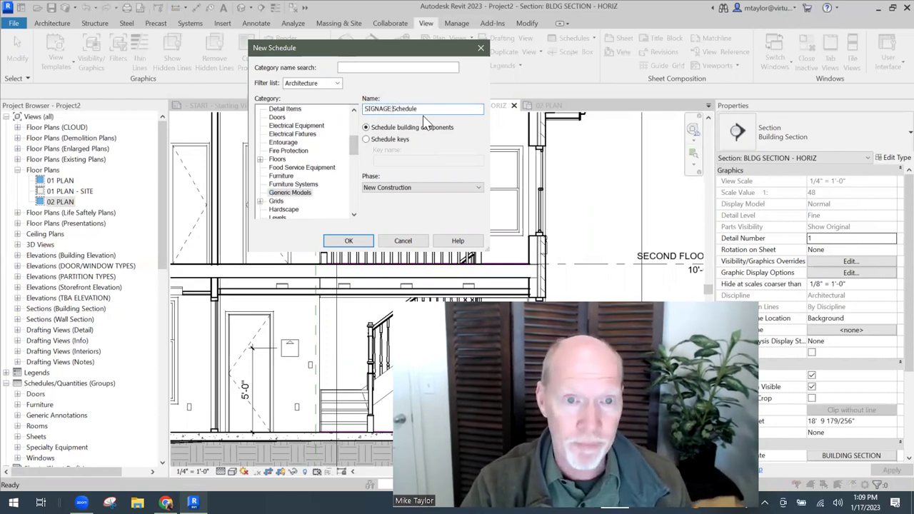
{"action": "left_click", "coordinate": [349, 241]}
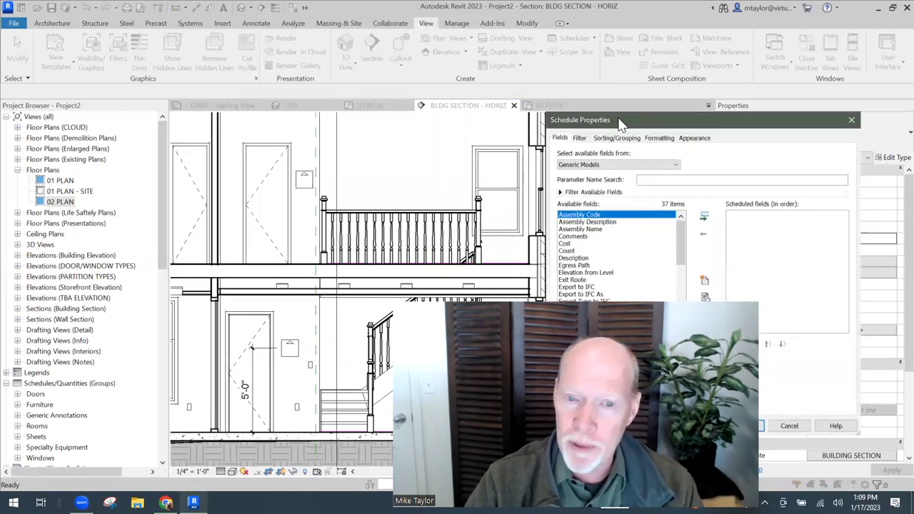
{"action": "left_click_drag", "start_coordinate": [621, 125], "coordinate": [166, 83]}
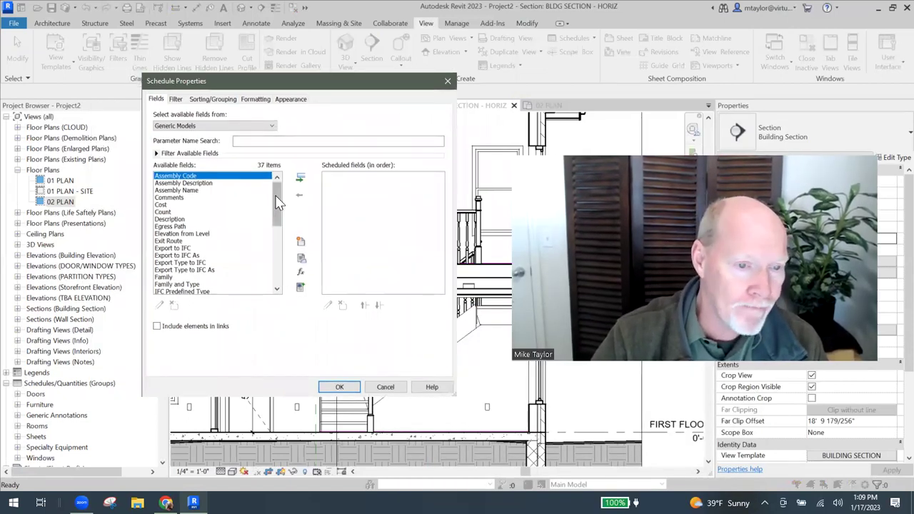
{"action": "left_click_drag", "start_coordinate": [277, 204], "coordinate": [277, 261]}
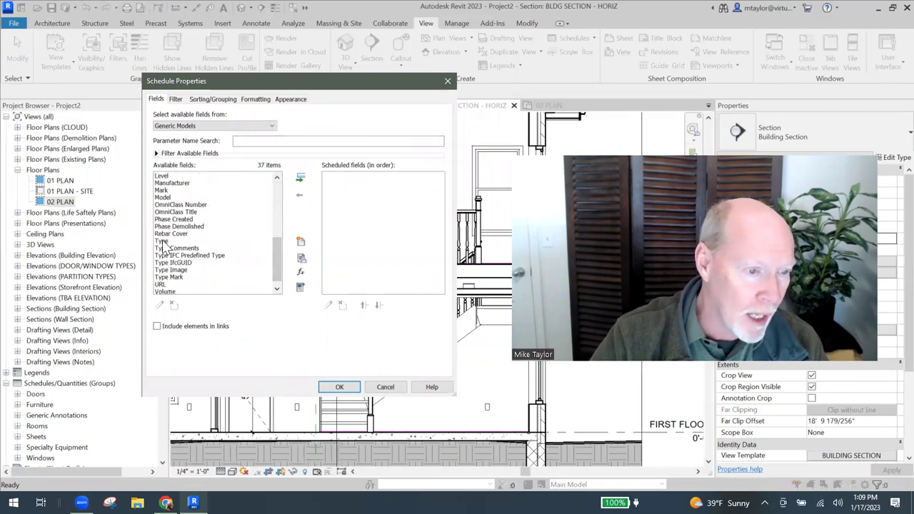
{"action": "left_click", "coordinate": [211, 240]}
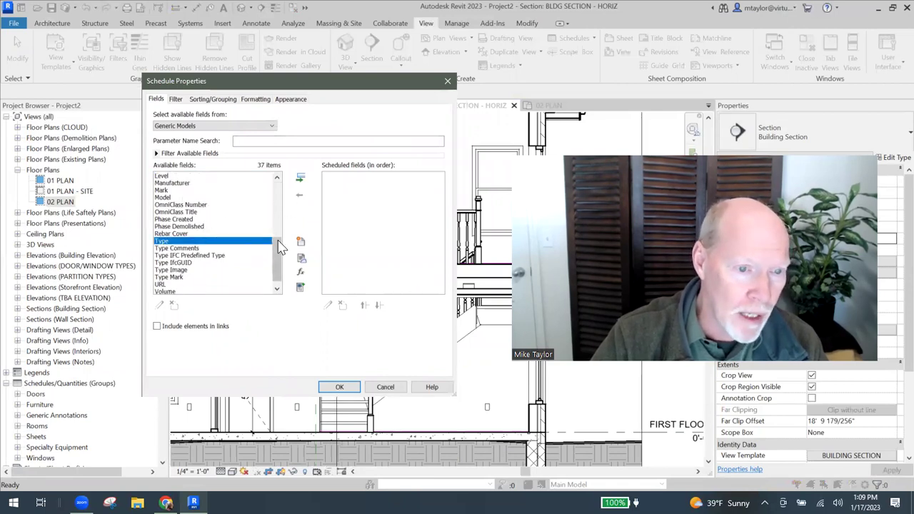
{"action": "left_click_drag", "start_coordinate": [277, 260], "coordinate": [277, 236]}
{"action": "left_click", "coordinate": [186, 197]}
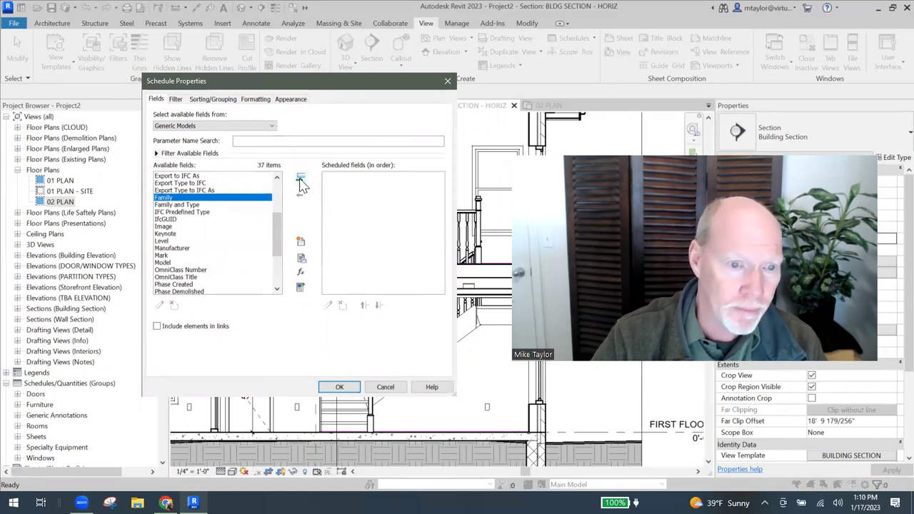
{"action": "left_click", "coordinate": [301, 180]}
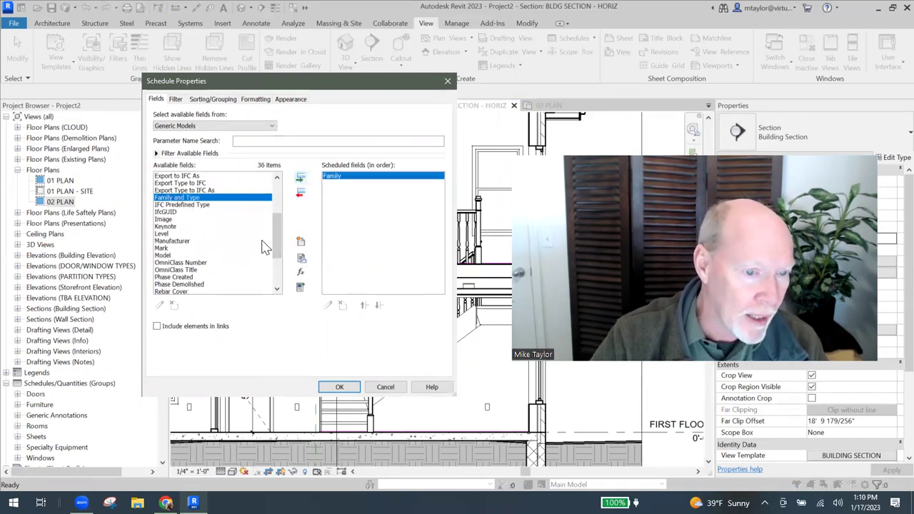
{"action": "left_click_drag", "start_coordinate": [276, 243], "coordinate": [276, 257]}
{"action": "left_click", "coordinate": [163, 263]}
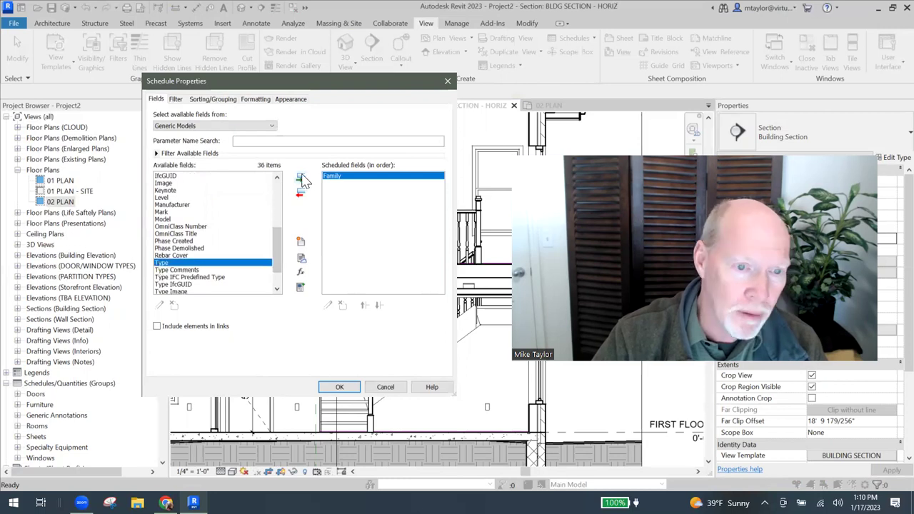
{"action": "left_click", "coordinate": [302, 180]}
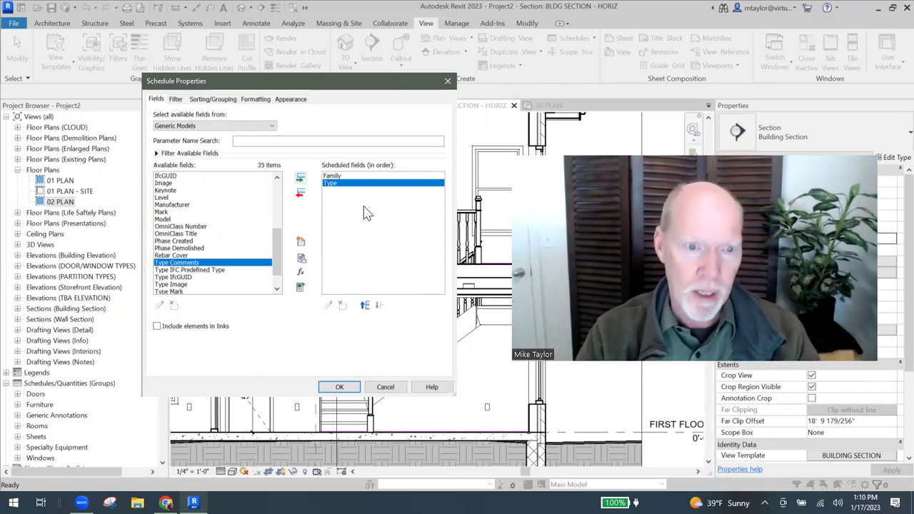
{"action": "left_click_drag", "start_coordinate": [280, 247], "coordinate": [278, 187]}
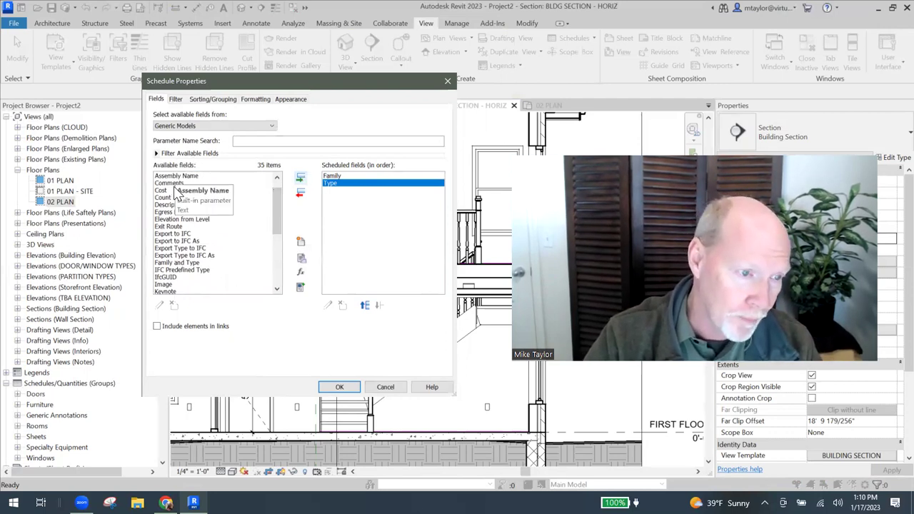
{"action": "scroll", "coordinate": [277, 196], "scroll_direction": "up", "scroll_amount": 1}
{"action": "scroll", "coordinate": [275, 199], "scroll_direction": "down", "scroll_amount": 6}
{"action": "left_click", "coordinate": [243, 241]}
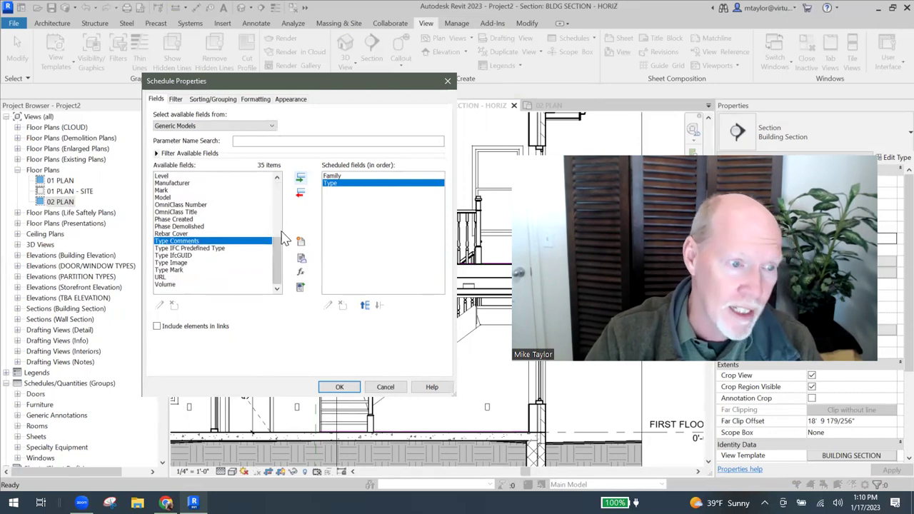
{"action": "left_click_drag", "start_coordinate": [276, 250], "coordinate": [275, 223]}
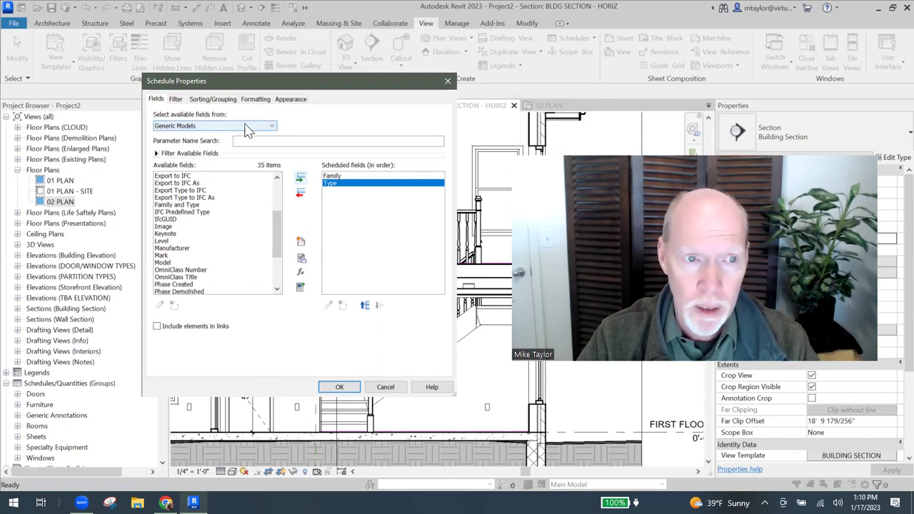
Take fields from the Room category and schedule Room: Name and Room: Number.
{"action": "left_click", "coordinate": [275, 129]}
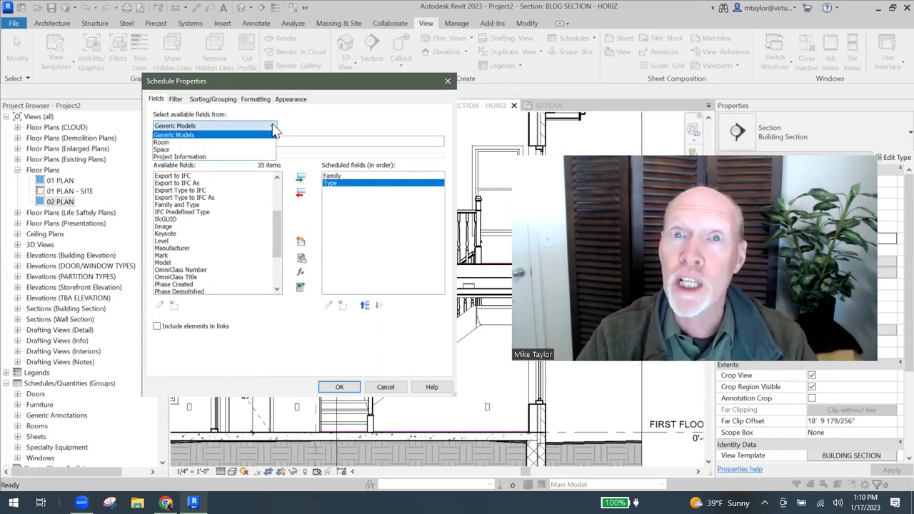
{"action": "left_click", "coordinate": [166, 142]}
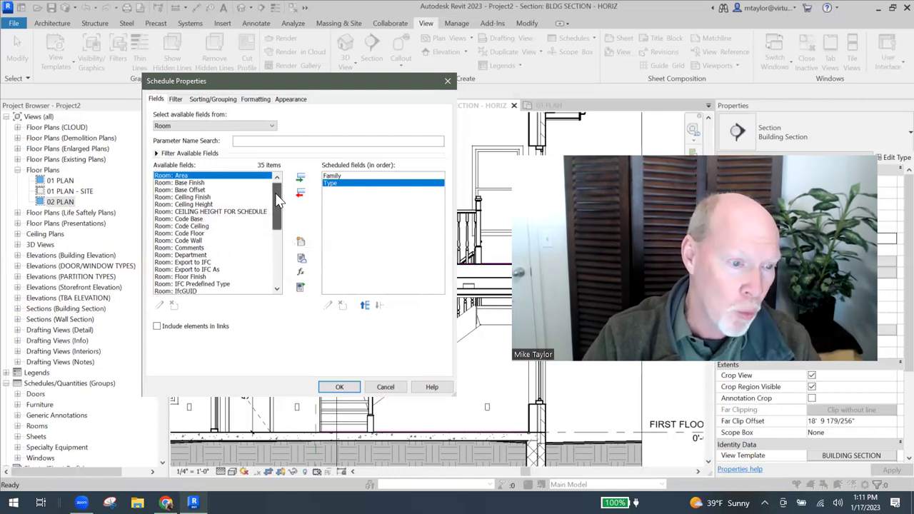
{"action": "scroll", "coordinate": [274, 200], "scroll_direction": "down", "scroll_amount": 4}
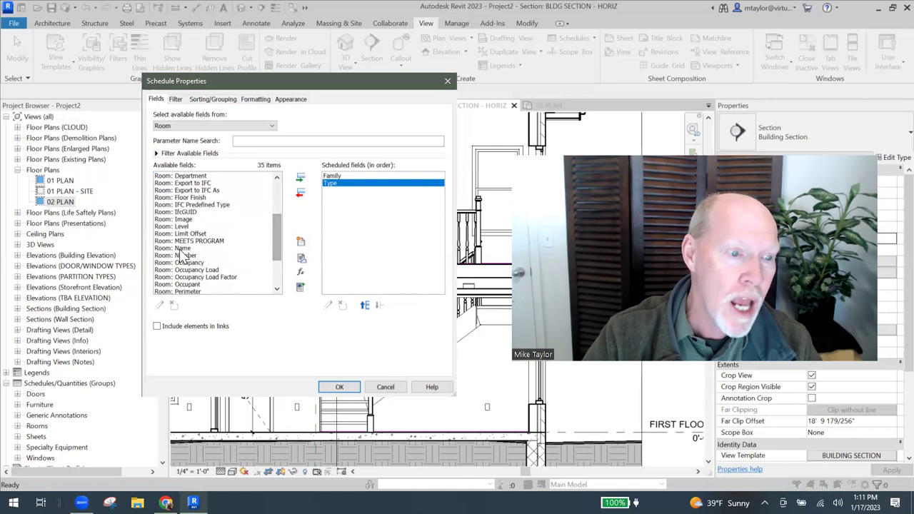
{"action": "left_click", "coordinate": [180, 249]}
{"action": "left_click", "coordinate": [301, 180]}
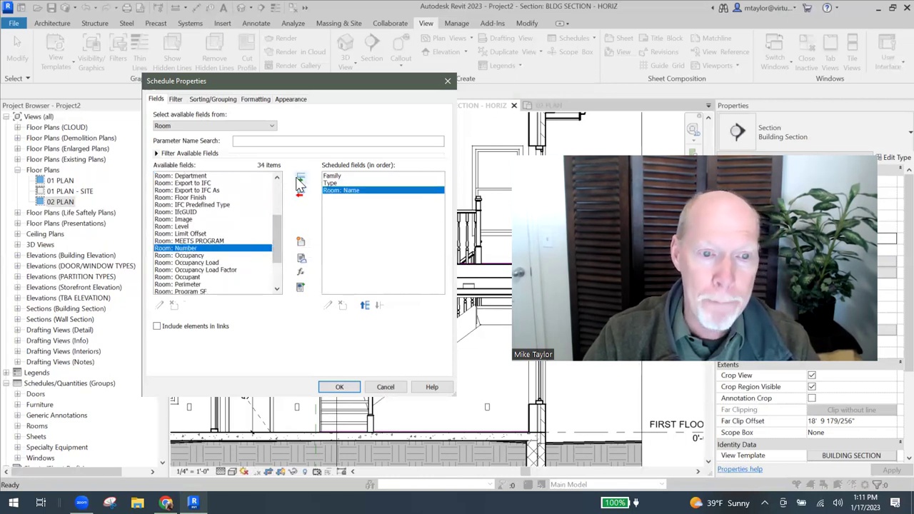
{"action": "left_click", "coordinate": [299, 181]}
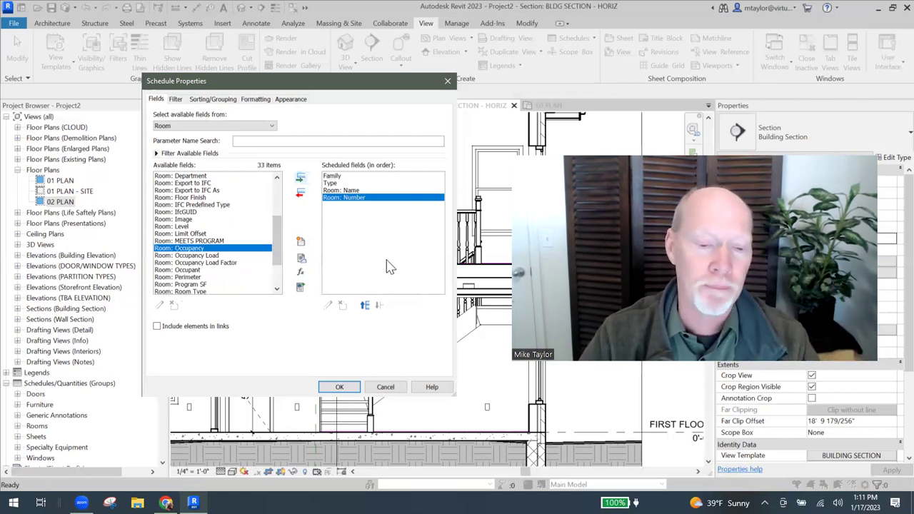
{"action": "left_click", "coordinate": [340, 389]}
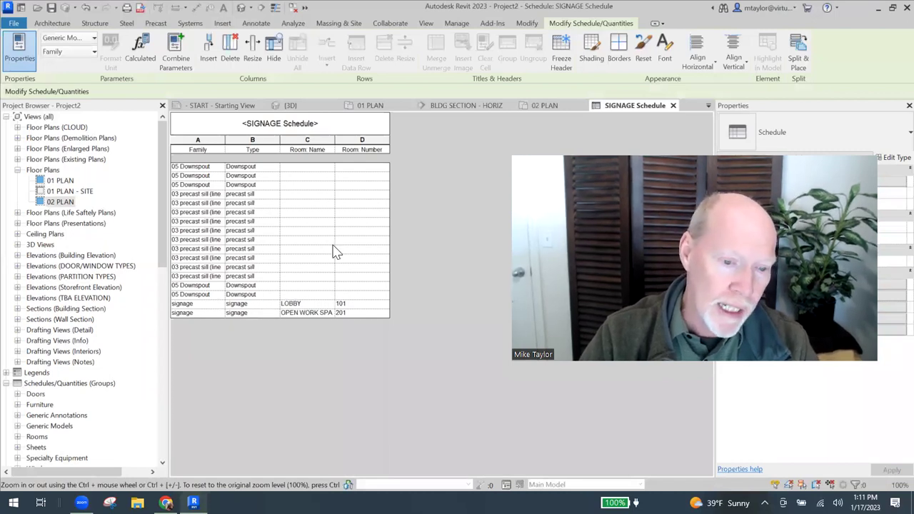
Widen the Room: Name column and filter the schedule to Family equals signage.
{"action": "left_click_drag", "start_coordinate": [334, 143], "coordinate": [360, 144]}
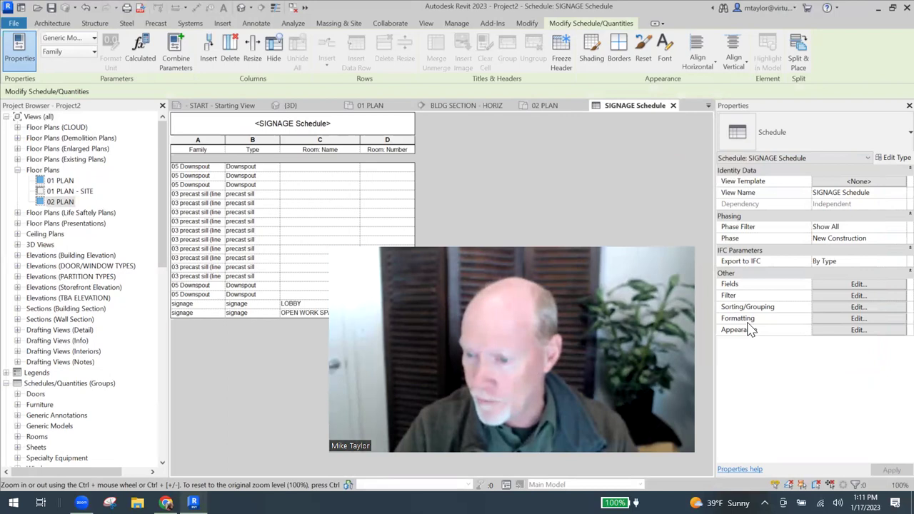
{"action": "left_click", "coordinate": [862, 294]}
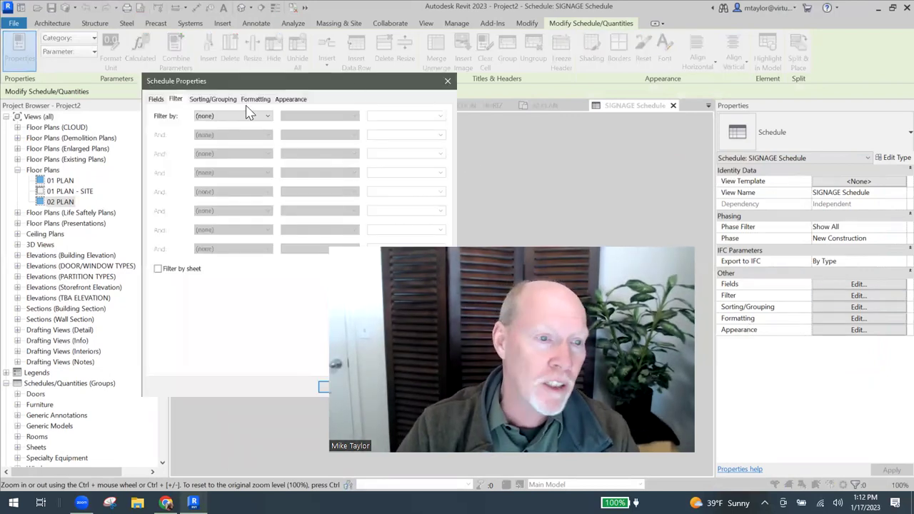
{"action": "left_click", "coordinate": [236, 118]}
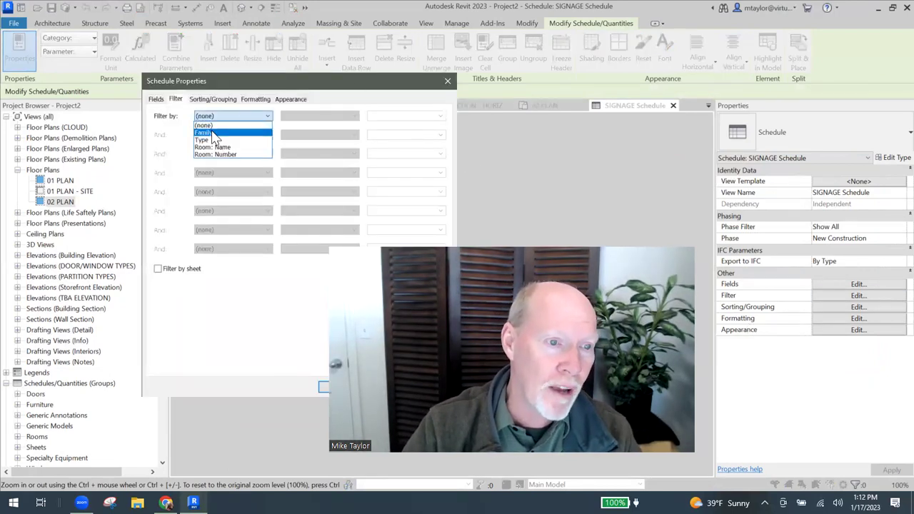
{"action": "left_click", "coordinate": [221, 129]}
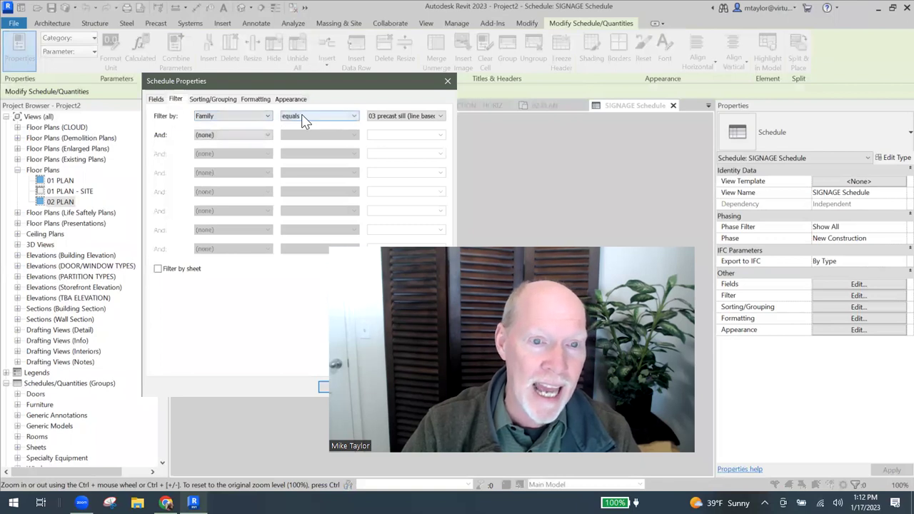
{"action": "left_click", "coordinate": [425, 115]}
{"action": "left_click", "coordinate": [386, 141]}
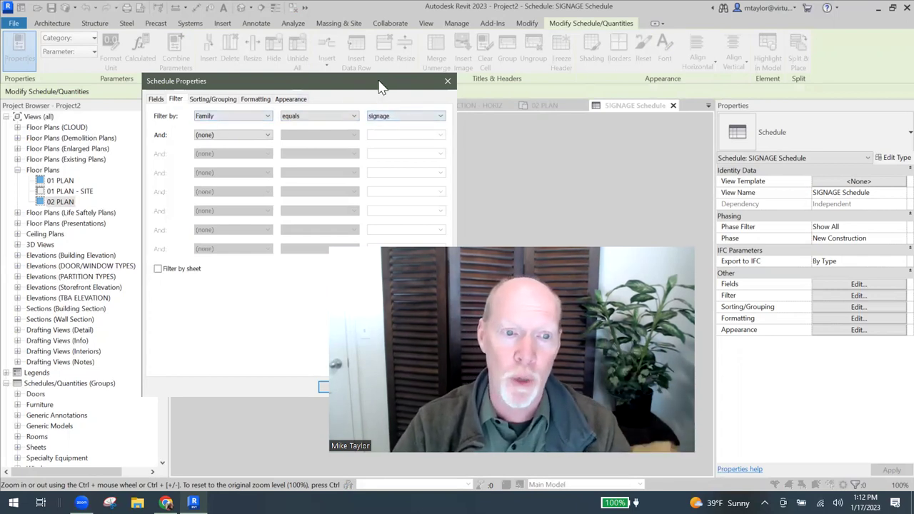
{"action": "left_click_drag", "start_coordinate": [380, 86], "coordinate": [270, 60]}
{"action": "left_click", "coordinate": [230, 363]}
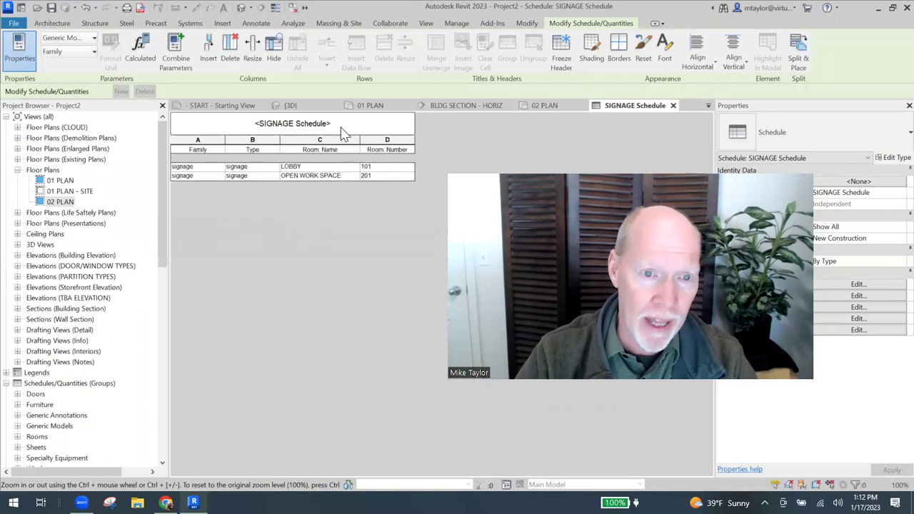
{"action": "left_click", "coordinate": [372, 106]}
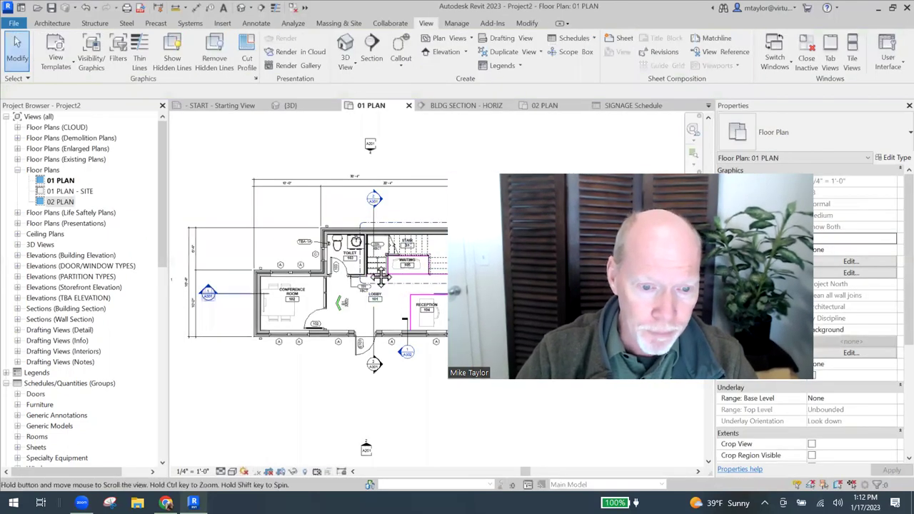
{"action": "scroll", "coordinate": [376, 270], "scroll_direction": "up", "scroll_amount": 4}
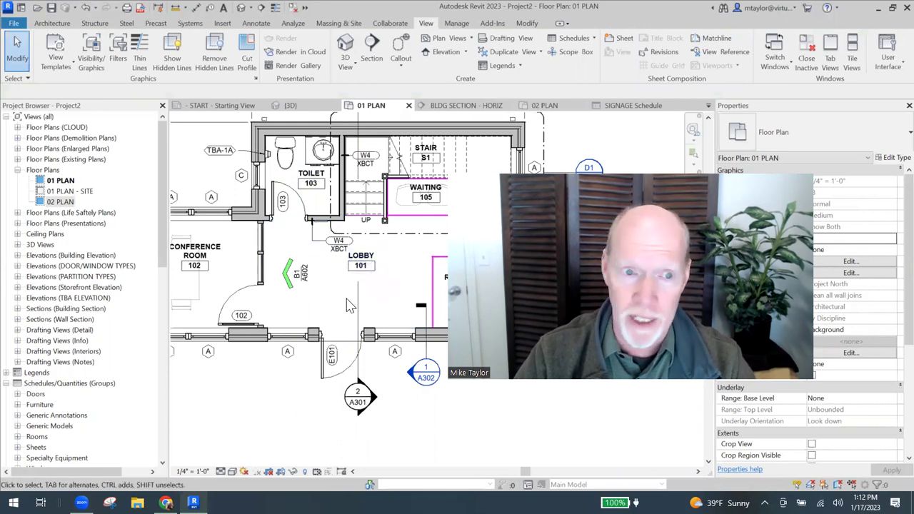
{"action": "left_click", "coordinate": [544, 105]}
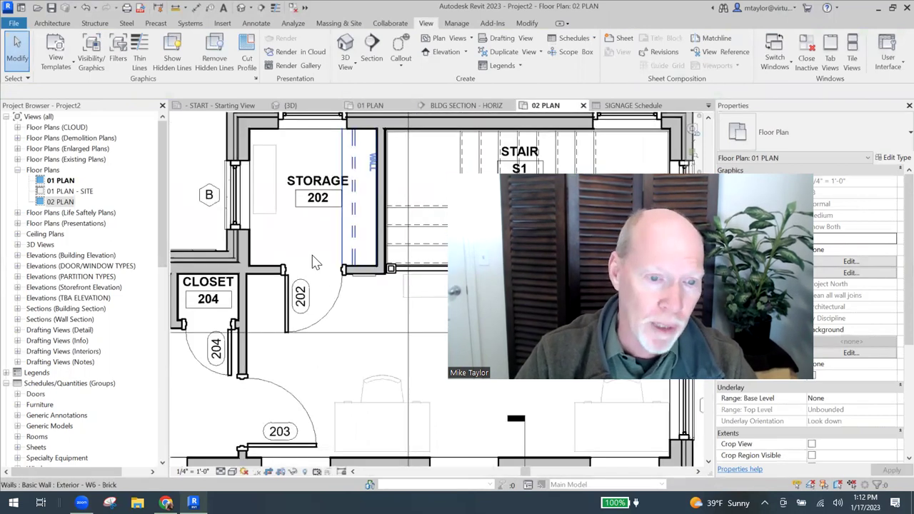
{"action": "scroll", "coordinate": [420, 297], "scroll_direction": "down", "scroll_amount": 3}
{"action": "middle_click_drag", "start_coordinate": [420, 297], "coordinate": [370, 259]}
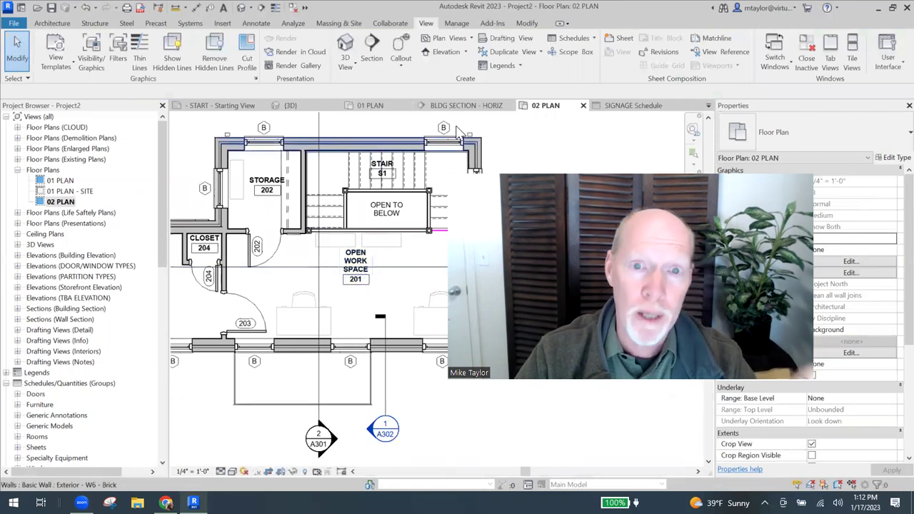
{"action": "key", "text": "ctrl+Tab"}
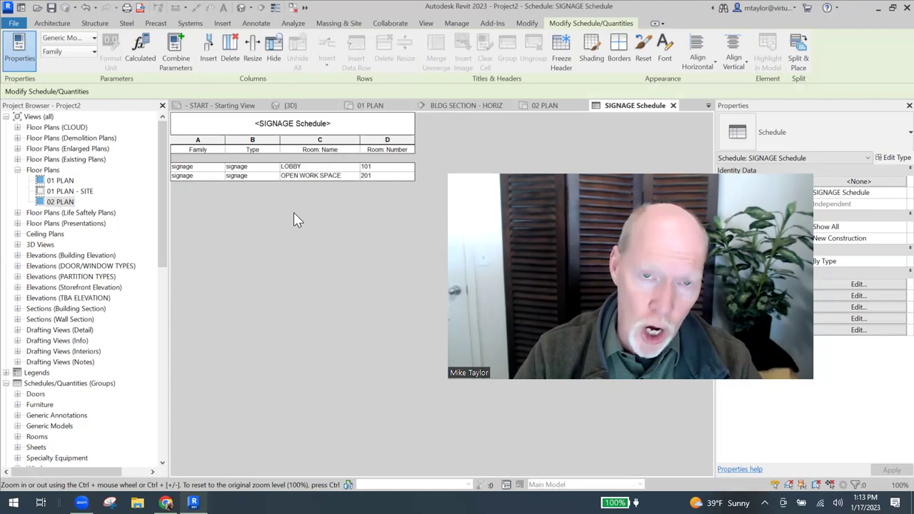
In 01 PLAN, select the sign by the lobby to inspect it.
{"action": "left_click", "coordinate": [371, 106]}
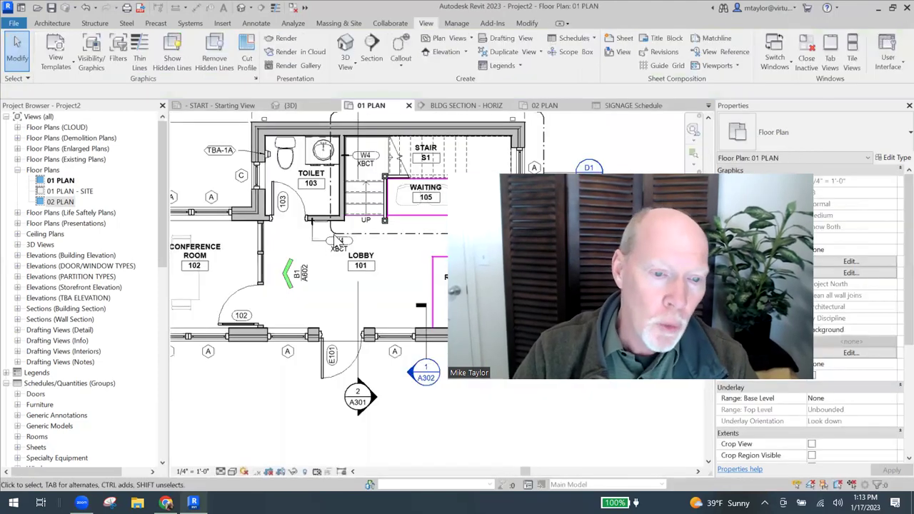
{"action": "scroll", "coordinate": [330, 240], "scroll_direction": "up", "scroll_amount": 5}
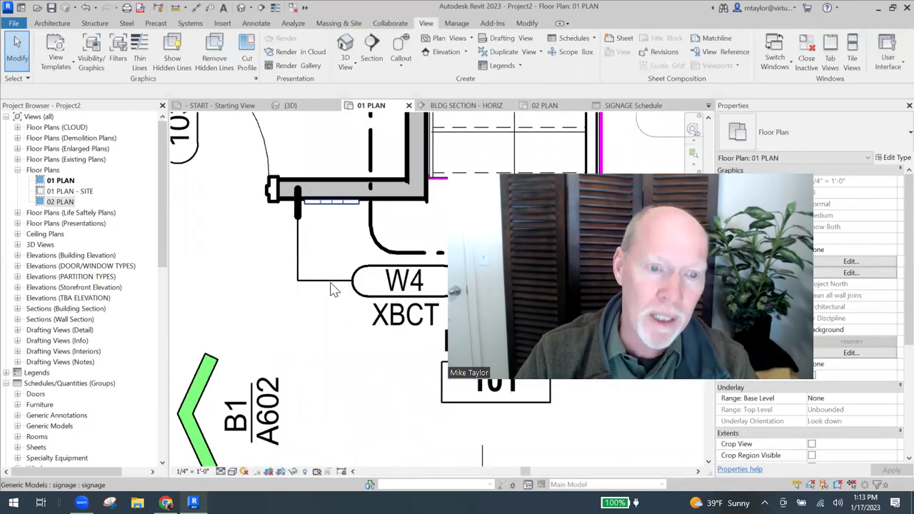
{"action": "left_click", "coordinate": [330, 289]}
{"action": "scroll", "coordinate": [331, 289], "scroll_direction": "down", "scroll_amount": 4}
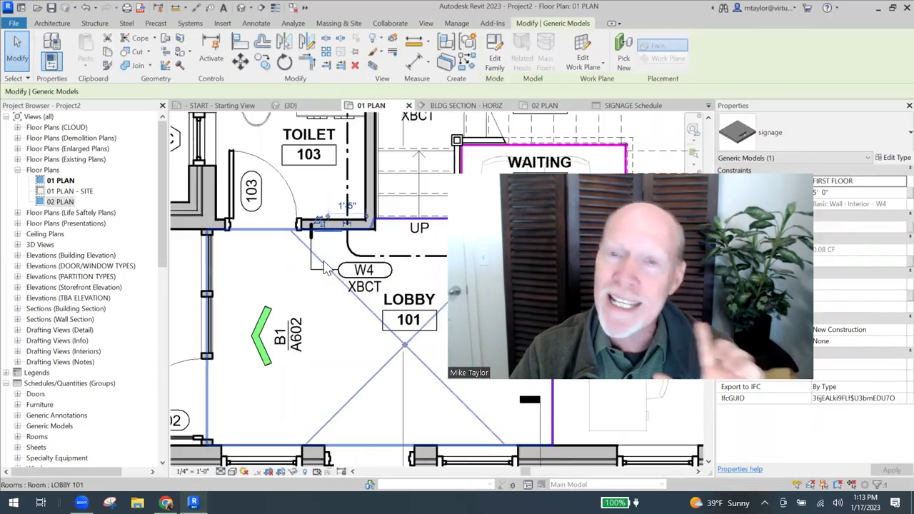
{"action": "middle_click_drag", "start_coordinate": [398, 270], "coordinate": [366, 272]}
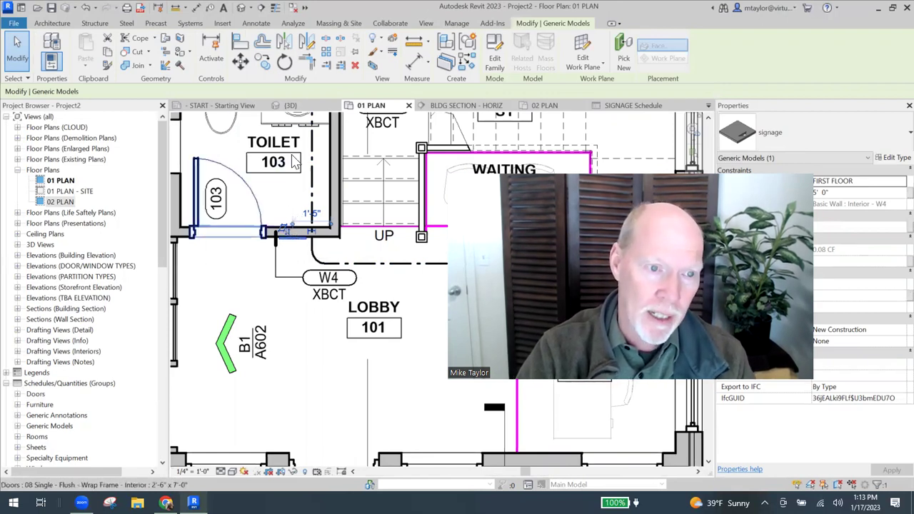
{"action": "scroll", "coordinate": [299, 194], "scroll_direction": "down", "scroll_amount": 1}
{"action": "scroll", "coordinate": [299, 194], "scroll_direction": "down", "scroll_amount": 3}
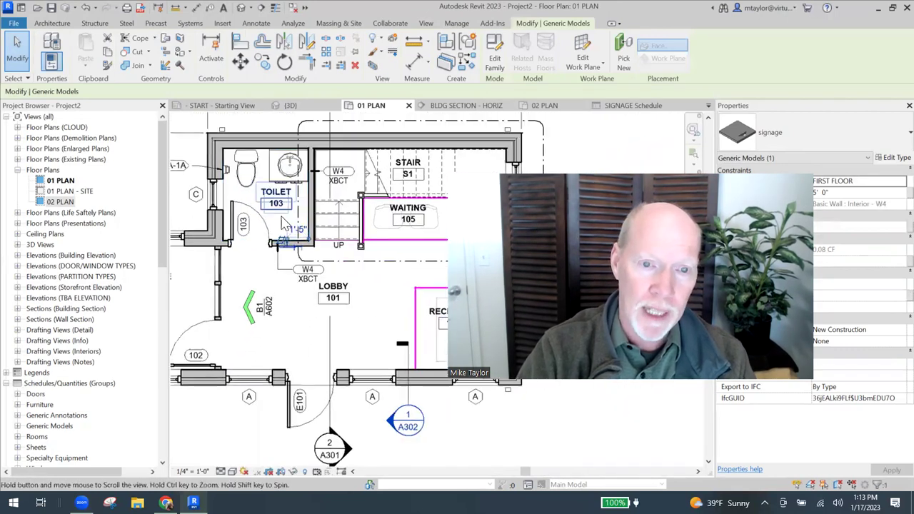
In 02 PLAN, select the sign near room 201 and edit its family.
{"action": "left_click", "coordinate": [554, 107]}
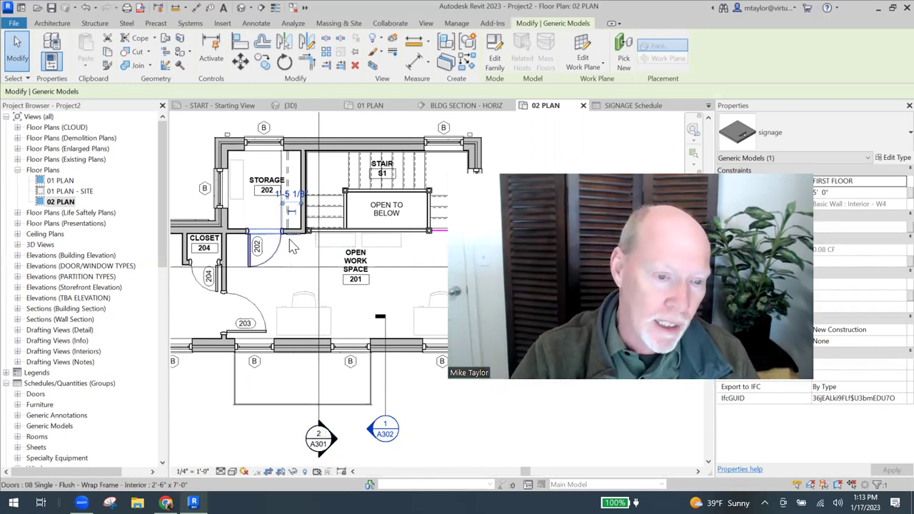
{"action": "scroll", "coordinate": [296, 244], "scroll_direction": "up", "scroll_amount": 3}
{"action": "scroll", "coordinate": [300, 246], "scroll_direction": "up", "scroll_amount": 2}
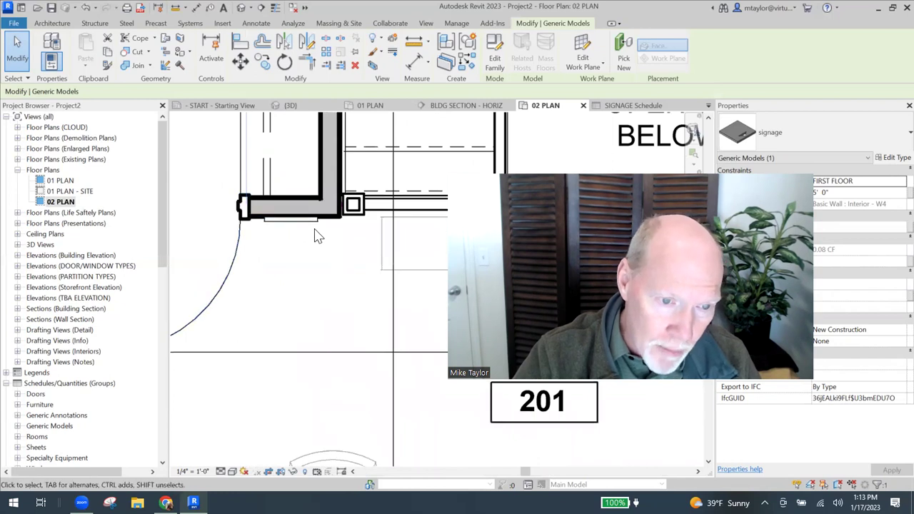
{"action": "left_click", "coordinate": [319, 236]}
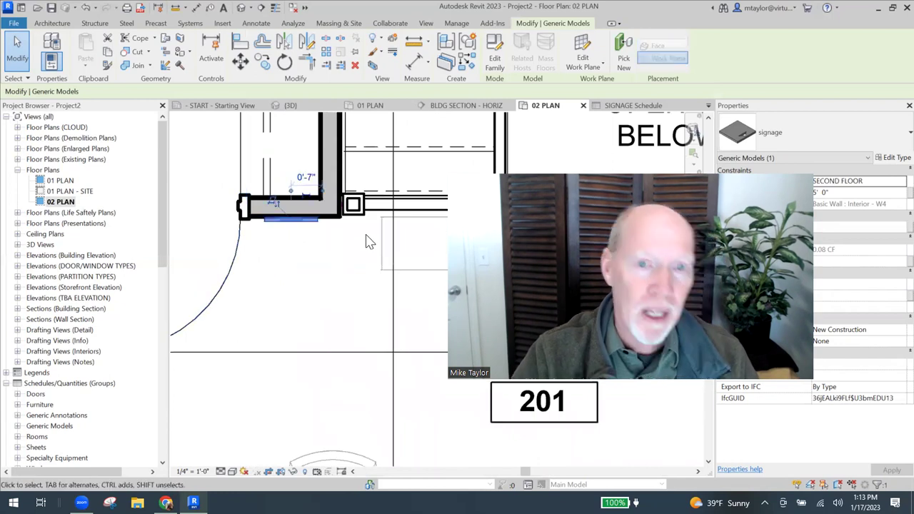
{"action": "left_click", "coordinate": [498, 63]}
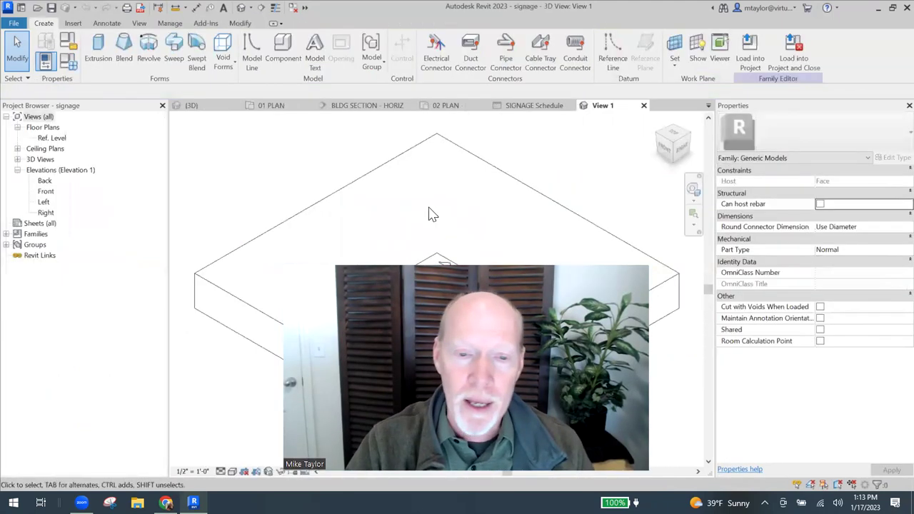
Enable Room Calculation Point in the signage family and orbit to see the point above the sign.
{"action": "scroll", "coordinate": [438, 204], "scroll_direction": "up", "scroll_amount": 3}
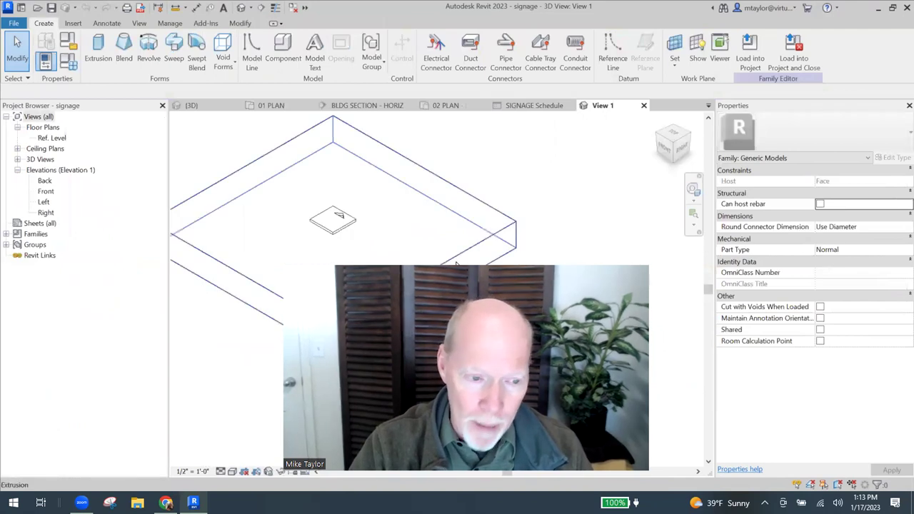
{"action": "scroll", "coordinate": [314, 211], "scroll_direction": "down", "scroll_amount": 3}
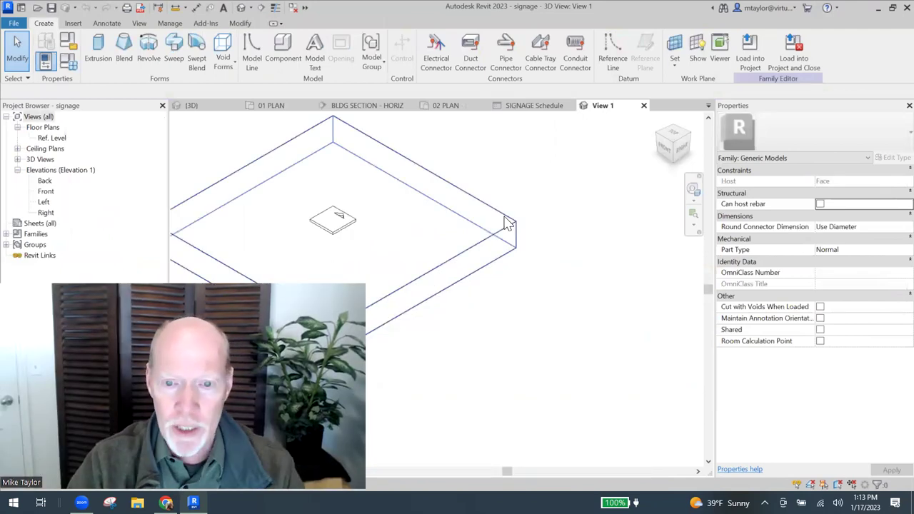
{"action": "scroll", "coordinate": [498, 225], "scroll_direction": "up", "scroll_amount": 3}
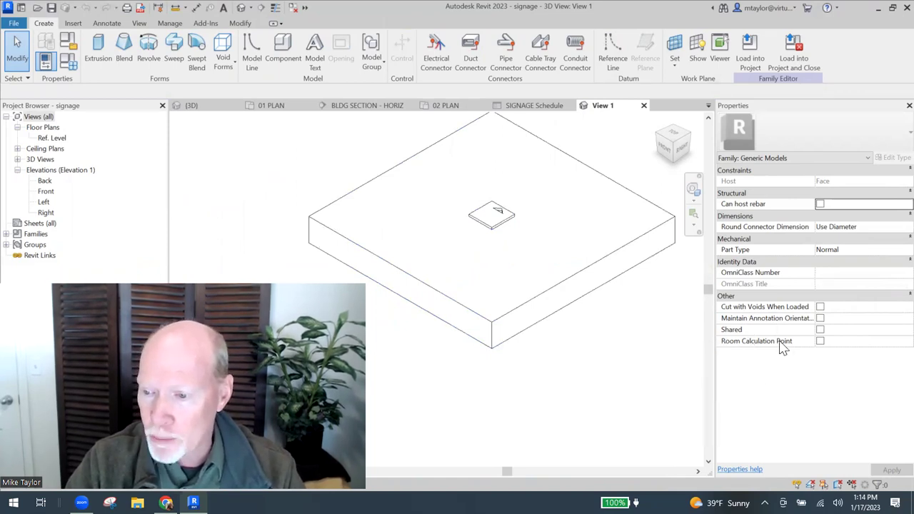
{"action": "mouse_move", "coordinate": [783, 347]}
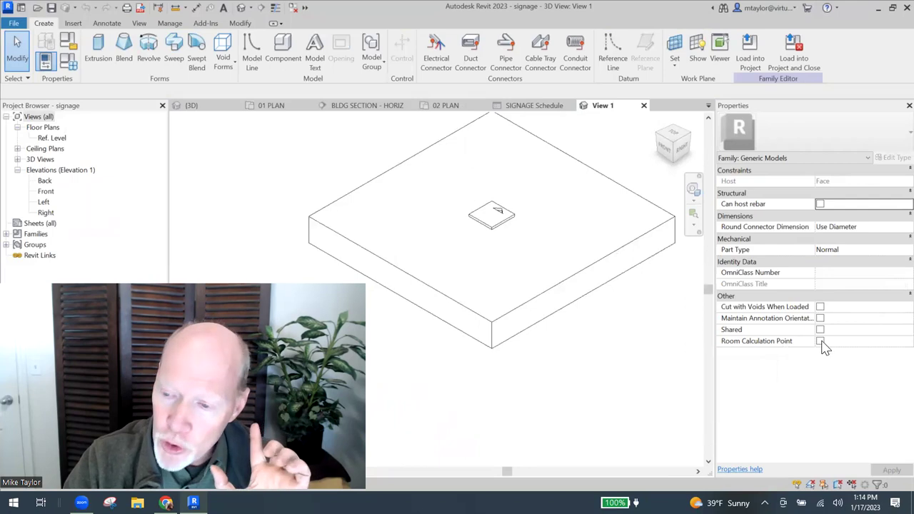
{"action": "left_click", "coordinate": [821, 342]}
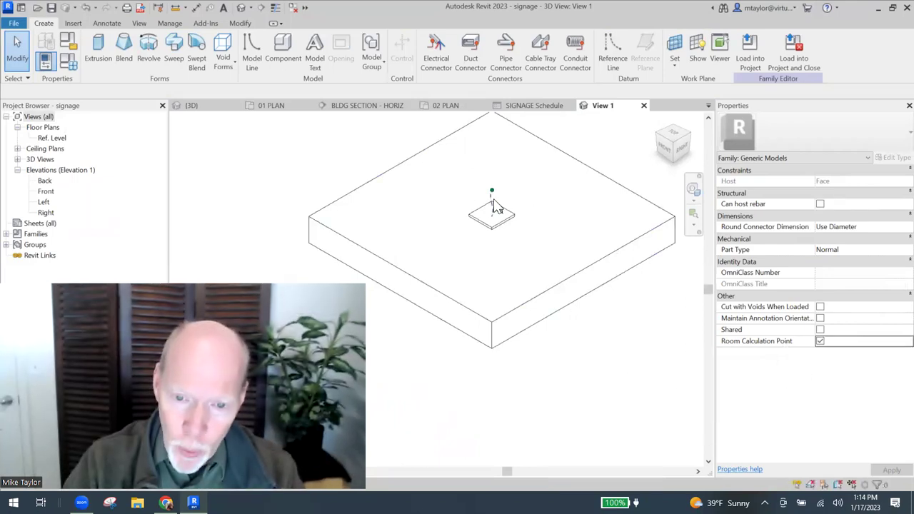
{"action": "scroll", "coordinate": [510, 199], "scroll_direction": "down", "scroll_amount": 3}
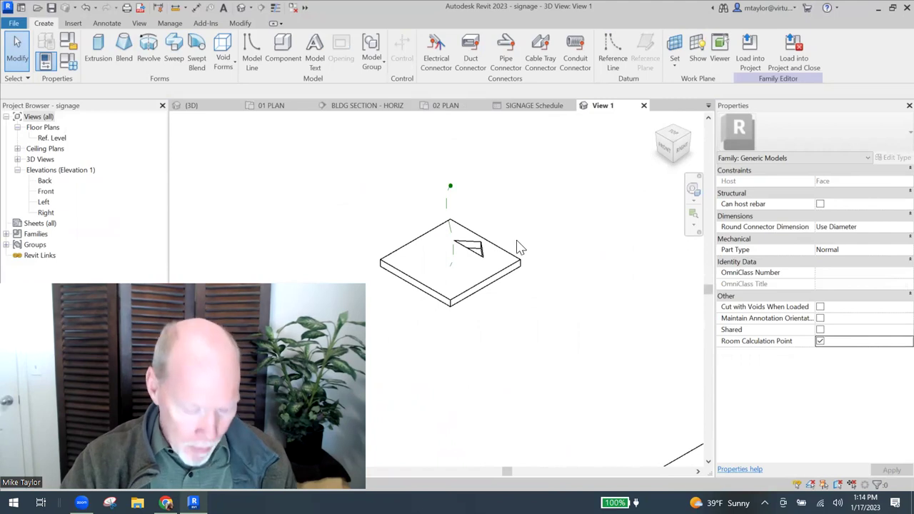
{"action": "middle_click_drag", "start_coordinate": [520, 248], "coordinate": [446, 270], "text": "shift"}
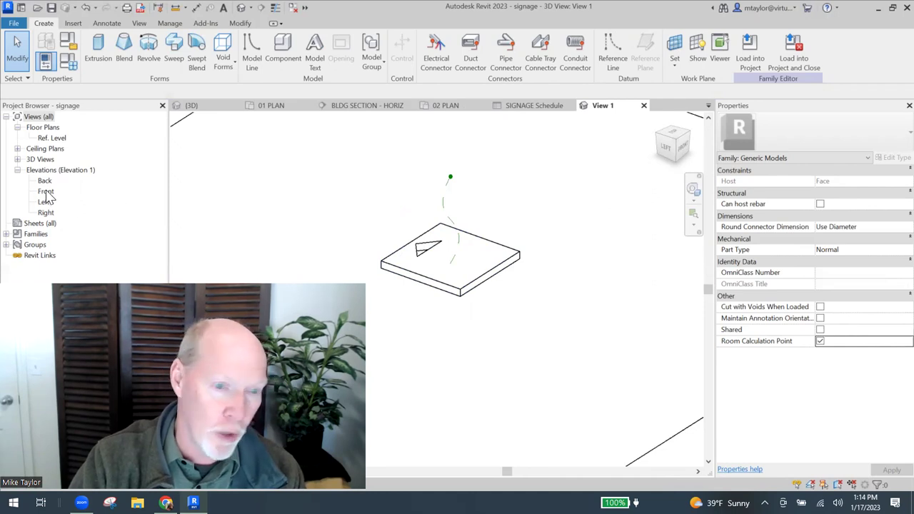
In the Front elevation, drag the room calculation point down below the sign.
{"action": "double_click", "coordinate": [45, 191]}
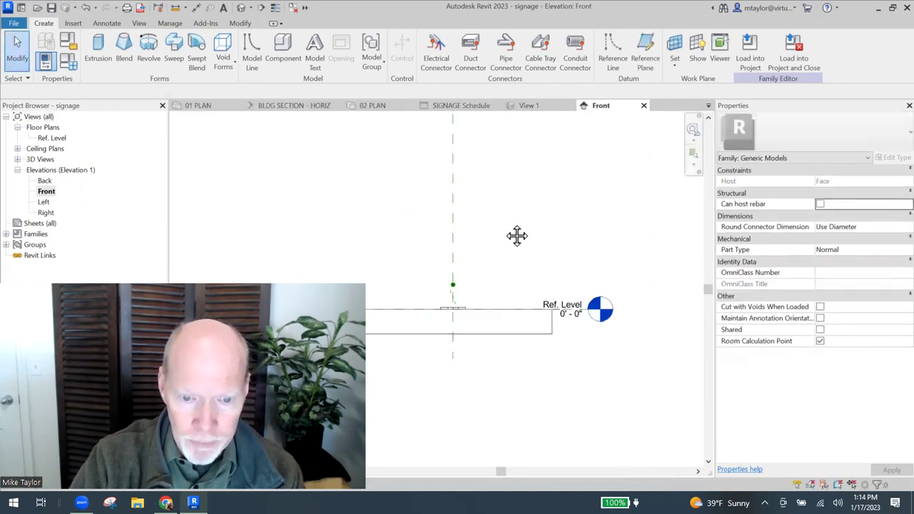
{"action": "scroll", "coordinate": [500, 242], "scroll_direction": "up", "scroll_amount": 5}
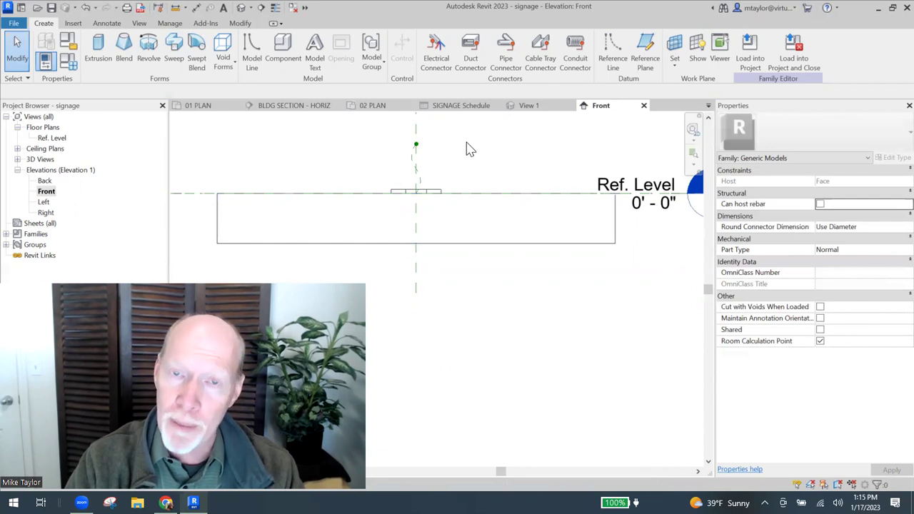
{"action": "left_click", "coordinate": [412, 161]}
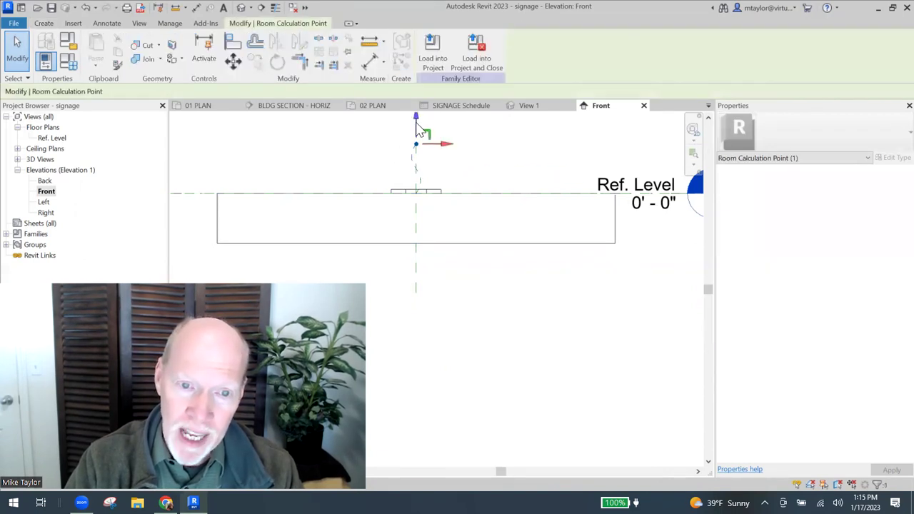
{"action": "left_click_drag", "start_coordinate": [420, 128], "coordinate": [420, 284]}
{"action": "scroll", "coordinate": [482, 252], "scroll_direction": "down", "scroll_amount": 1}
{"action": "scroll", "coordinate": [481, 251], "scroll_direction": "down", "scroll_amount": 2}
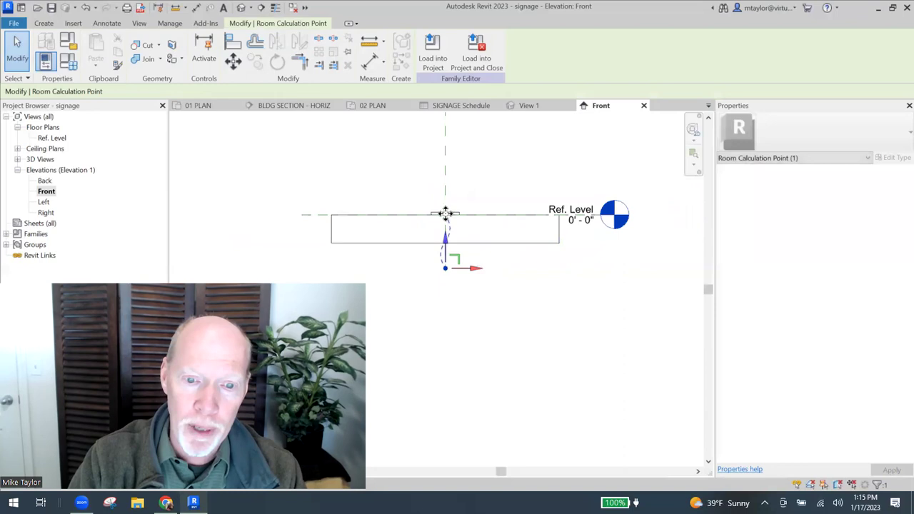
{"action": "key", "text": "Escape"}
{"action": "scroll", "coordinate": [435, 247], "scroll_direction": "up", "scroll_amount": 3}
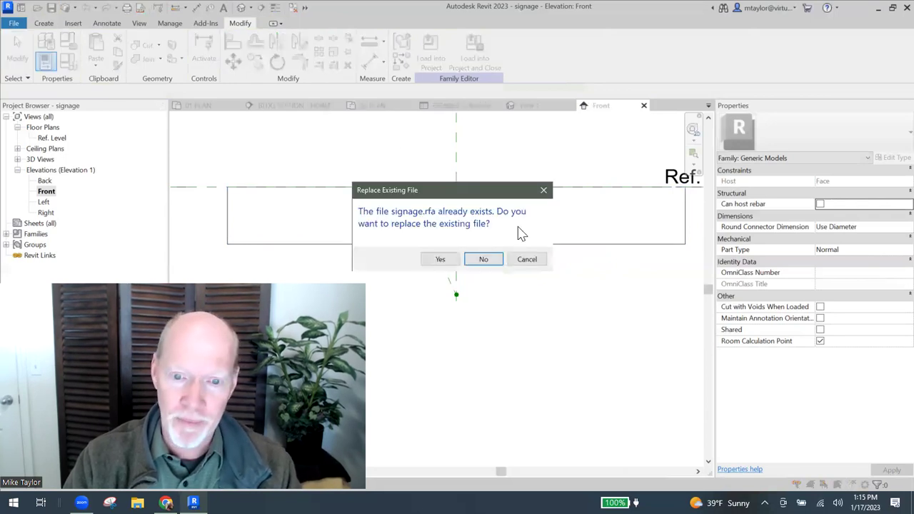
Save over signage.rfa and load it into the project, overwriting the existing version.
{"action": "left_click", "coordinate": [440, 261]}
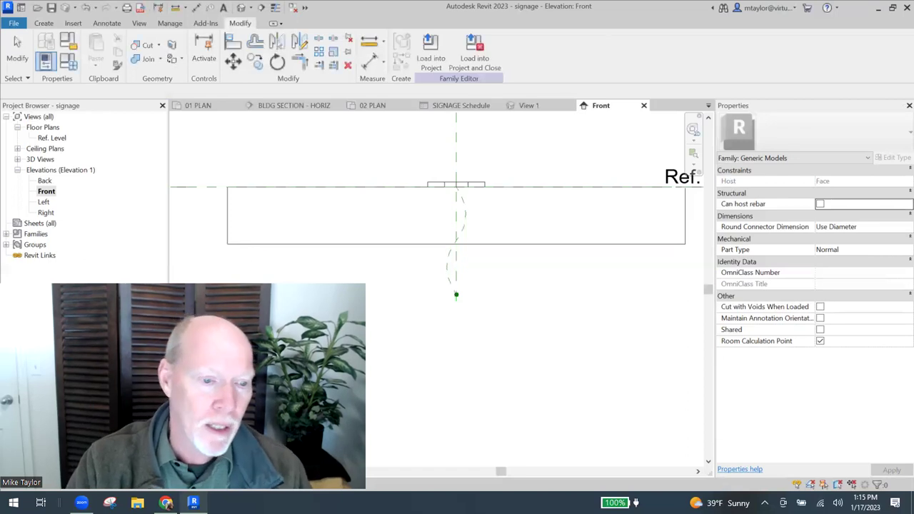
{"action": "left_click", "coordinate": [479, 63]}
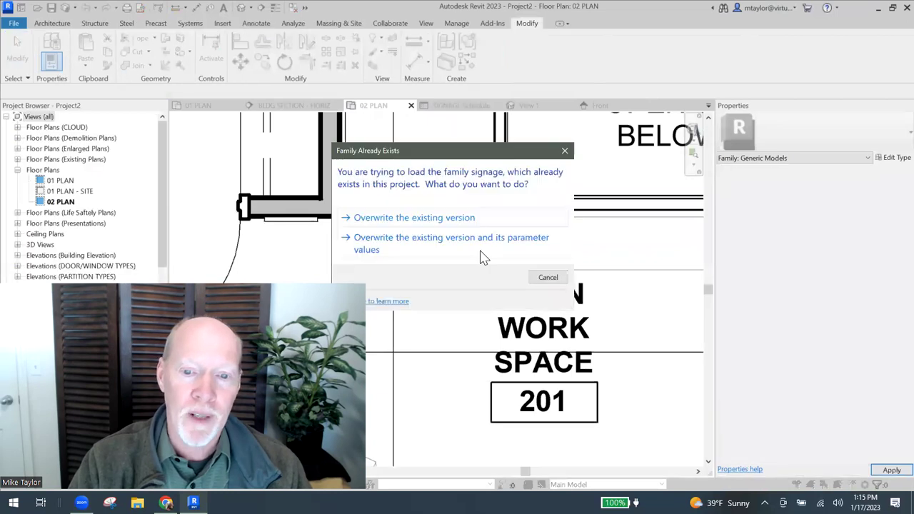
{"action": "left_click", "coordinate": [432, 219]}
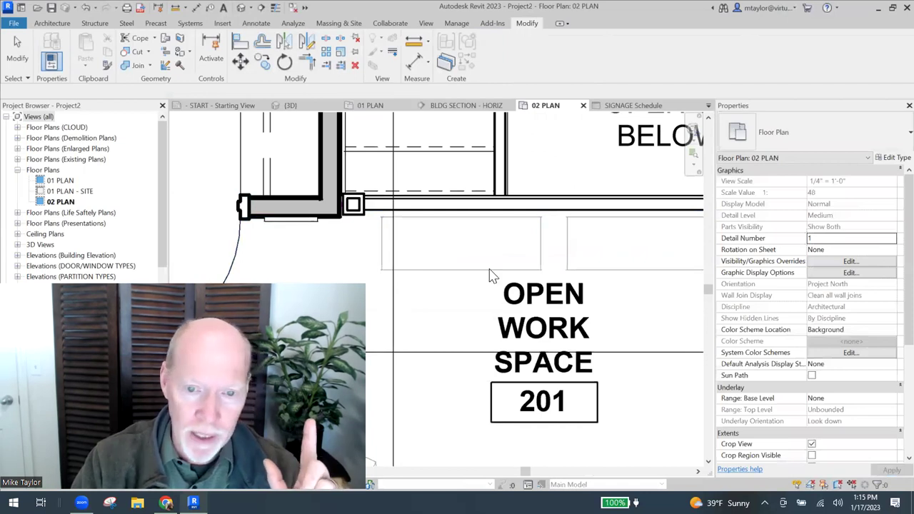
Select the placed sign beside the door in 02 PLAN to check its calculation point.
{"action": "scroll", "coordinate": [388, 312], "scroll_direction": "down", "scroll_amount": 2}
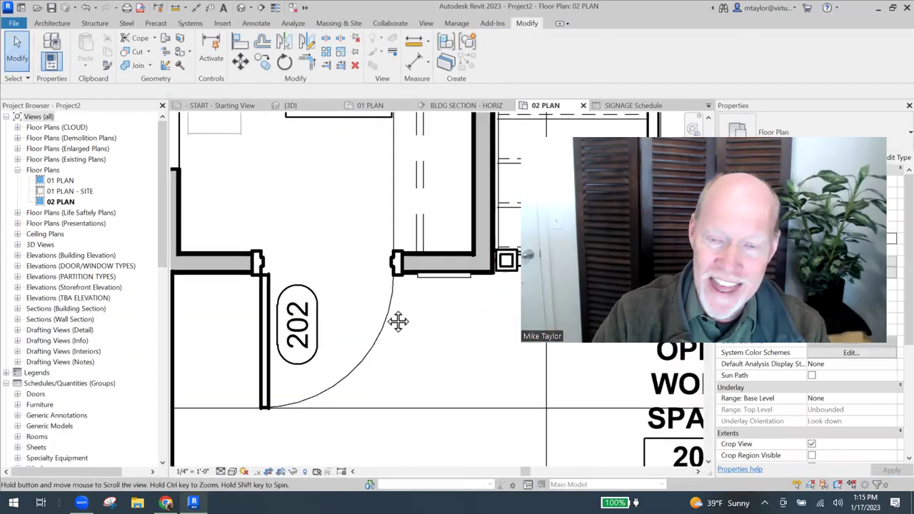
{"action": "scroll", "coordinate": [388, 312], "scroll_direction": "up", "scroll_amount": 4}
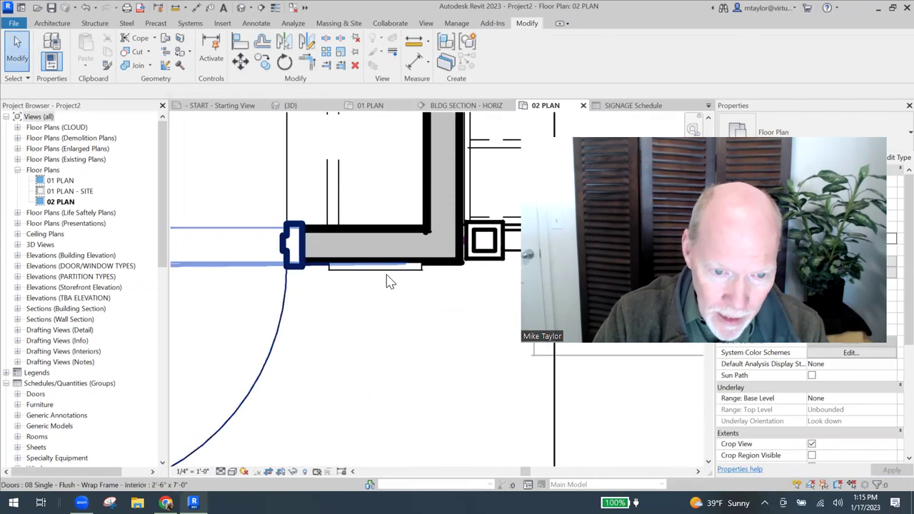
{"action": "left_click", "coordinate": [421, 327]}
{"action": "scroll", "coordinate": [418, 326], "scroll_direction": "down", "scroll_amount": 3}
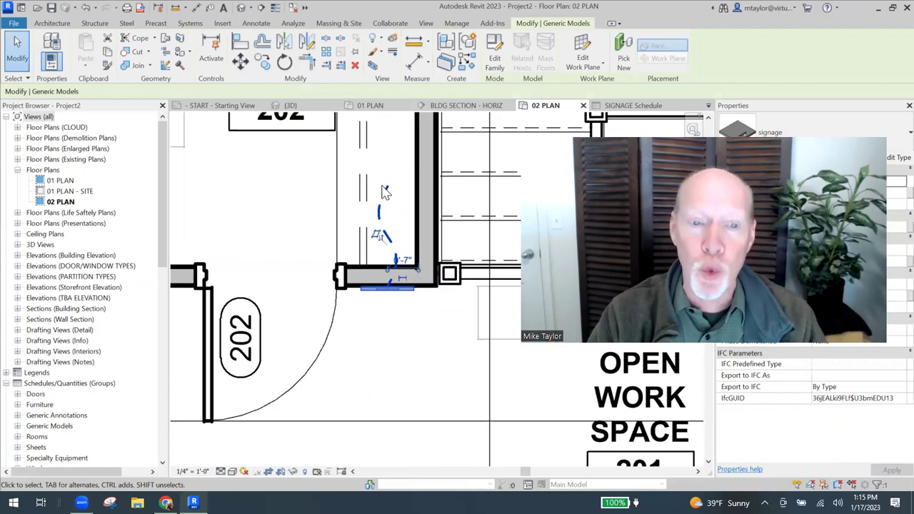
{"action": "scroll", "coordinate": [385, 194], "scroll_direction": "down", "scroll_amount": 2}
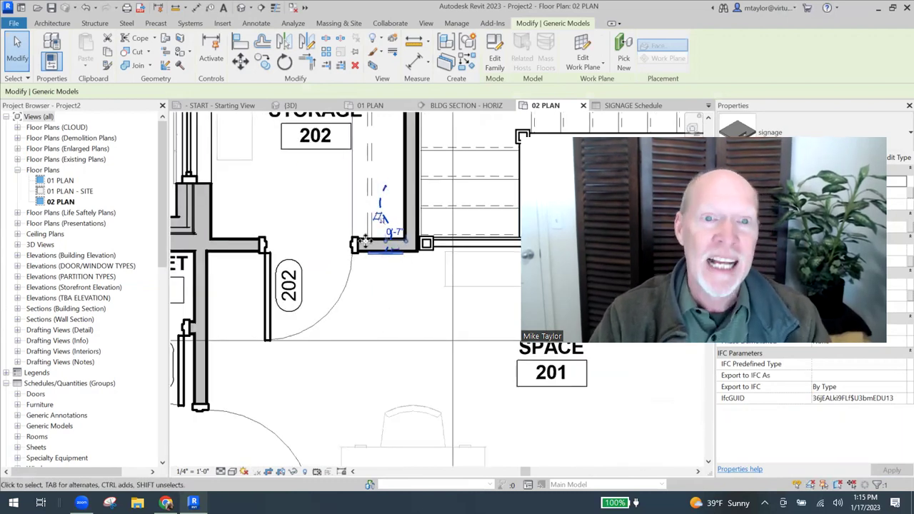
Check the SIGNAGE Schedule shows TOILET 103 and STORAGE 202, then return to the 01 PLAN view.
{"action": "key", "text": "ctrl+Tab"}
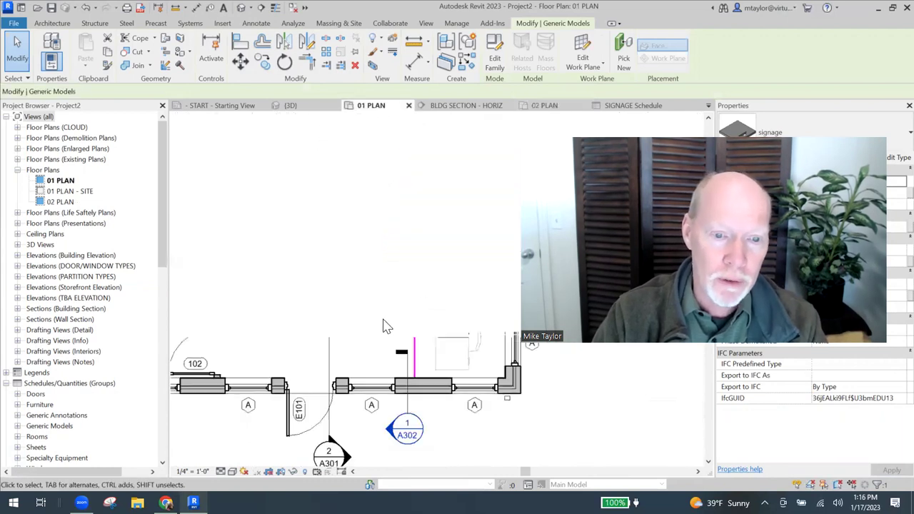
{"action": "middle_click_drag", "start_coordinate": [387, 308], "coordinate": [341, 207]}
{"action": "scroll", "coordinate": [312, 268], "scroll_direction": "up", "scroll_amount": 5}
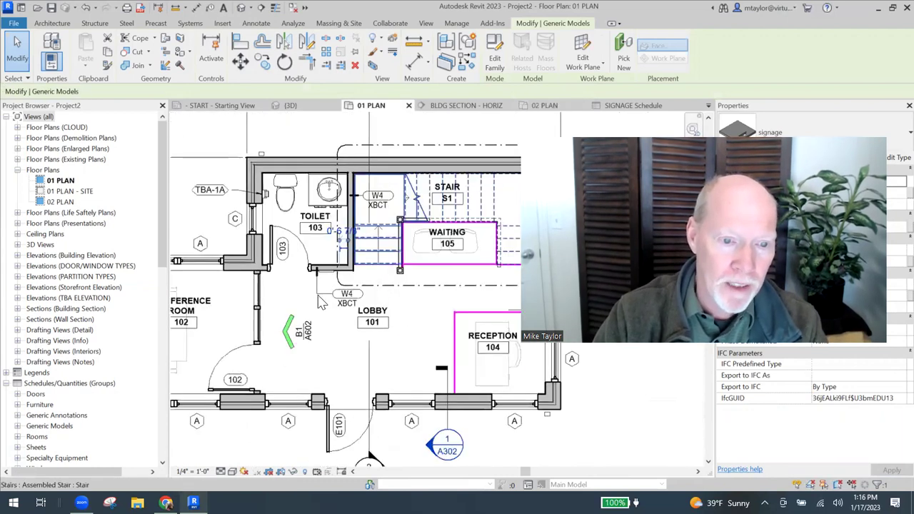
{"action": "scroll", "coordinate": [318, 300], "scroll_direction": "up", "scroll_amount": 2}
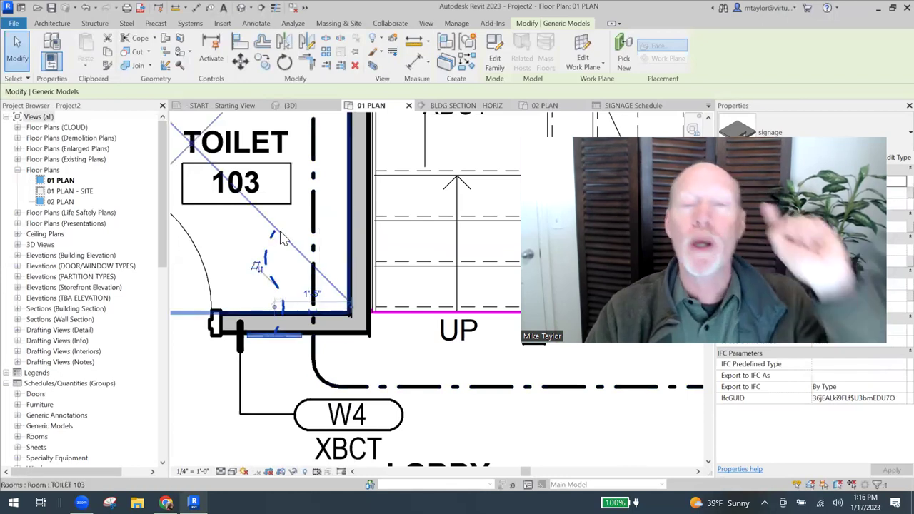
{"action": "scroll", "coordinate": [301, 242], "scroll_direction": "down", "scroll_amount": 3}
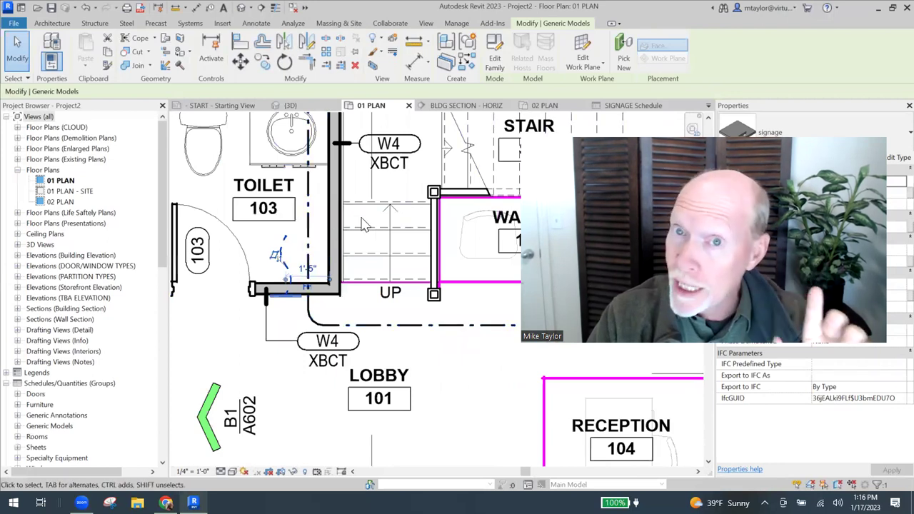
{"action": "scroll", "coordinate": [382, 226], "scroll_direction": "down", "scroll_amount": 1}
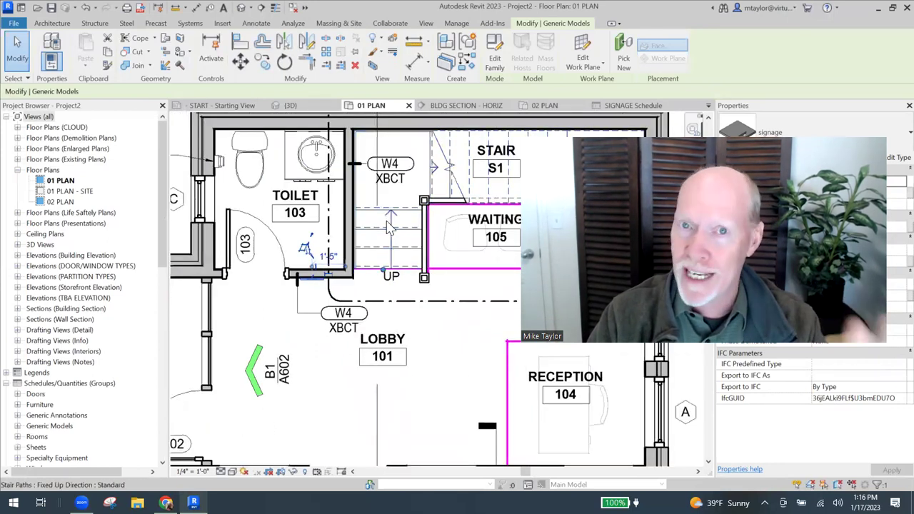
{"action": "left_click", "coordinate": [634, 106]}
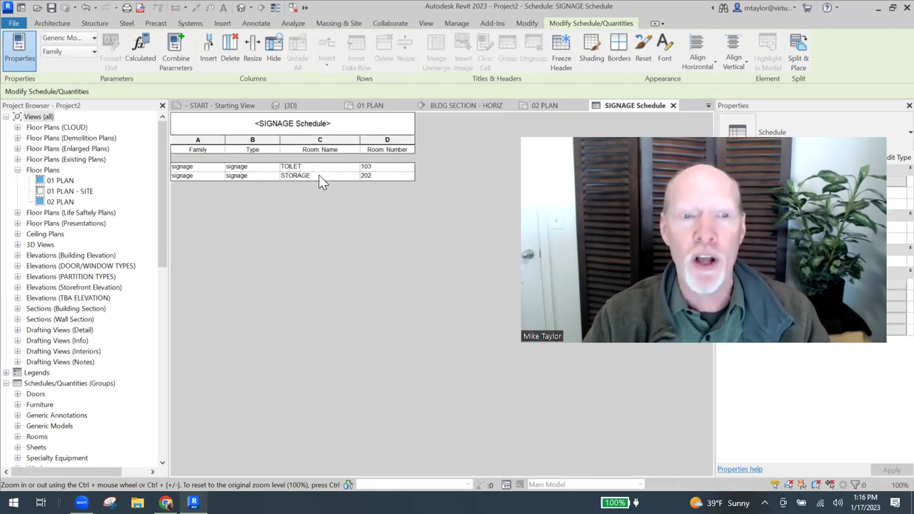
{"action": "left_click", "coordinate": [373, 106]}
Edit the toilet room tag to rename the room TOIDY and renumber it from 103 to 1000.
{"action": "scroll", "coordinate": [314, 204], "scroll_direction": "up", "scroll_amount": 4}
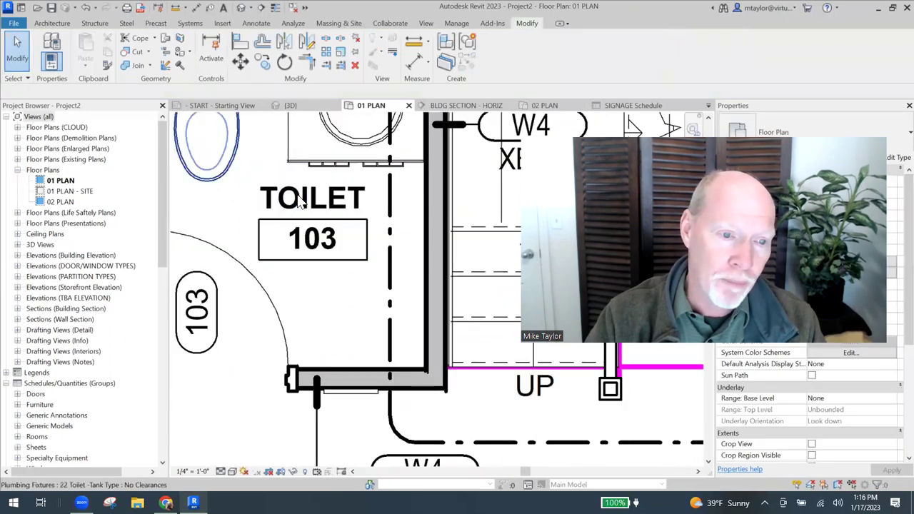
{"action": "left_click", "coordinate": [314, 204]}
{"action": "left_click", "coordinate": [329, 203]}
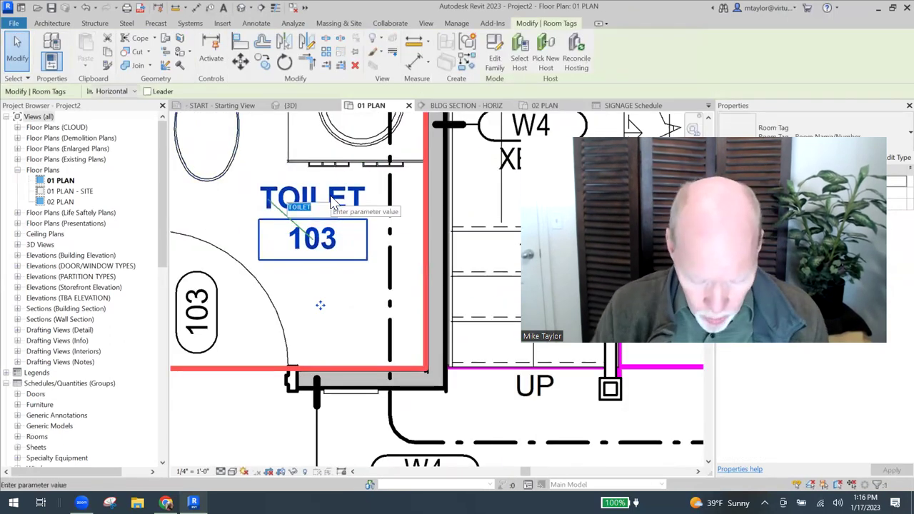
{"action": "type", "text": "TO"}
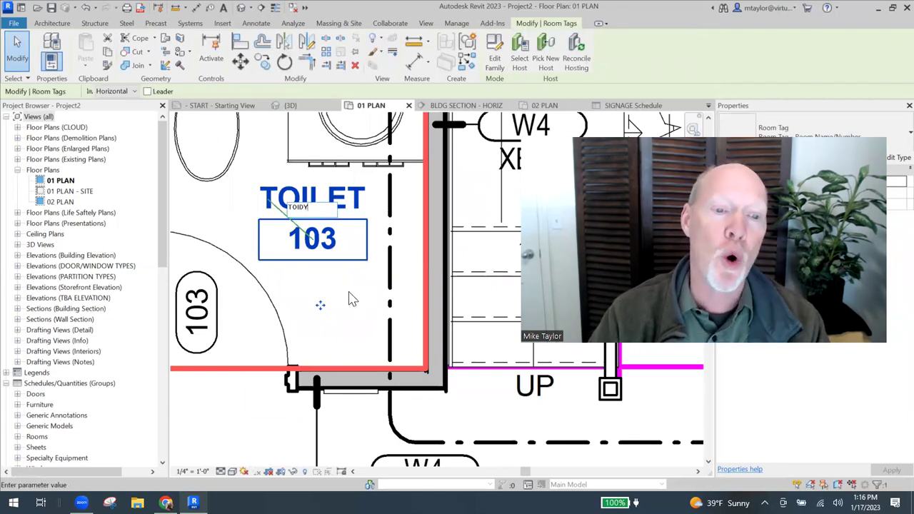
{"action": "key", "text": "Return"}
{"action": "left_click", "coordinate": [351, 260]}
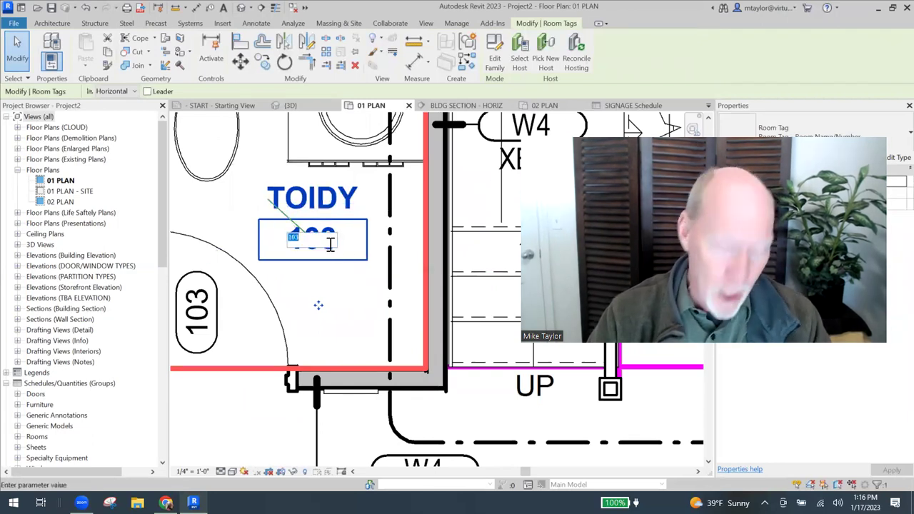
{"action": "type", "text": "1000"}
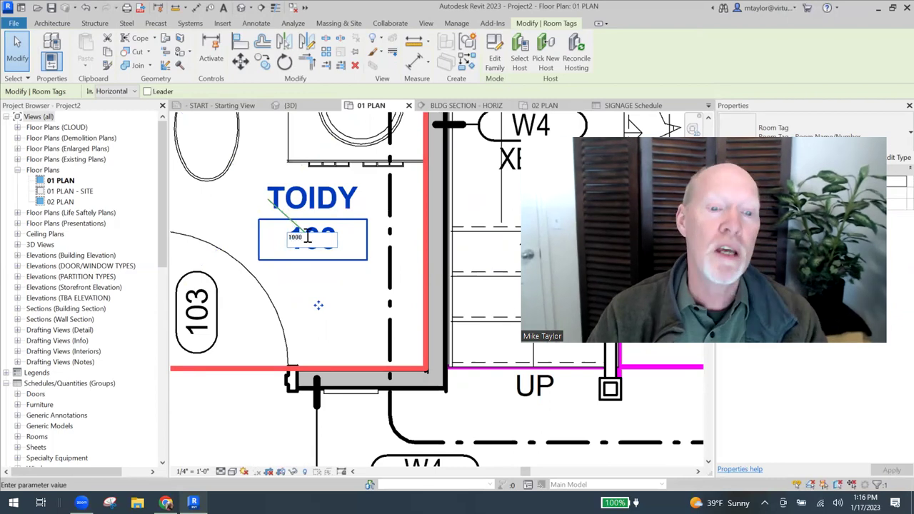
{"action": "key", "text": "Return"}
{"action": "scroll", "coordinate": [350, 292], "scroll_direction": "down", "scroll_amount": 2}
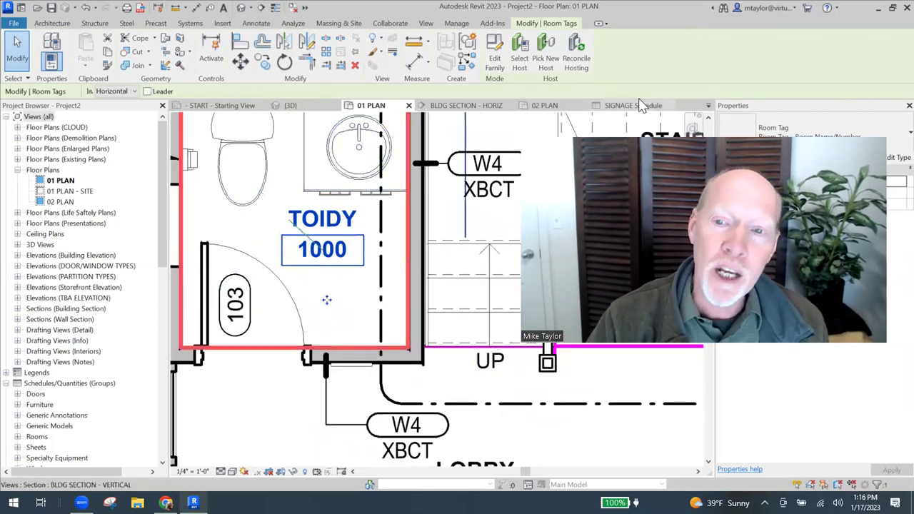
Switch to the SIGNAGE Schedule and confirm its first row now reads TOIDY 1000.
{"action": "key", "text": "ctrl+Tab"}
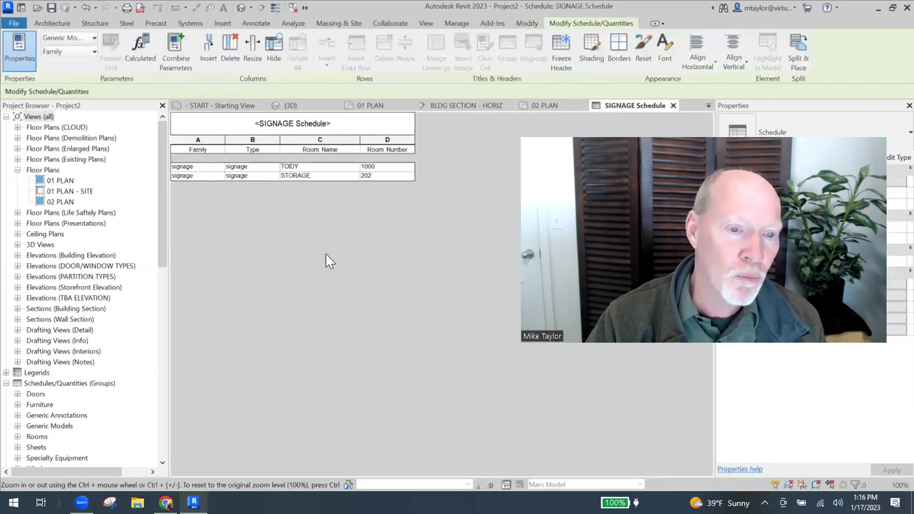